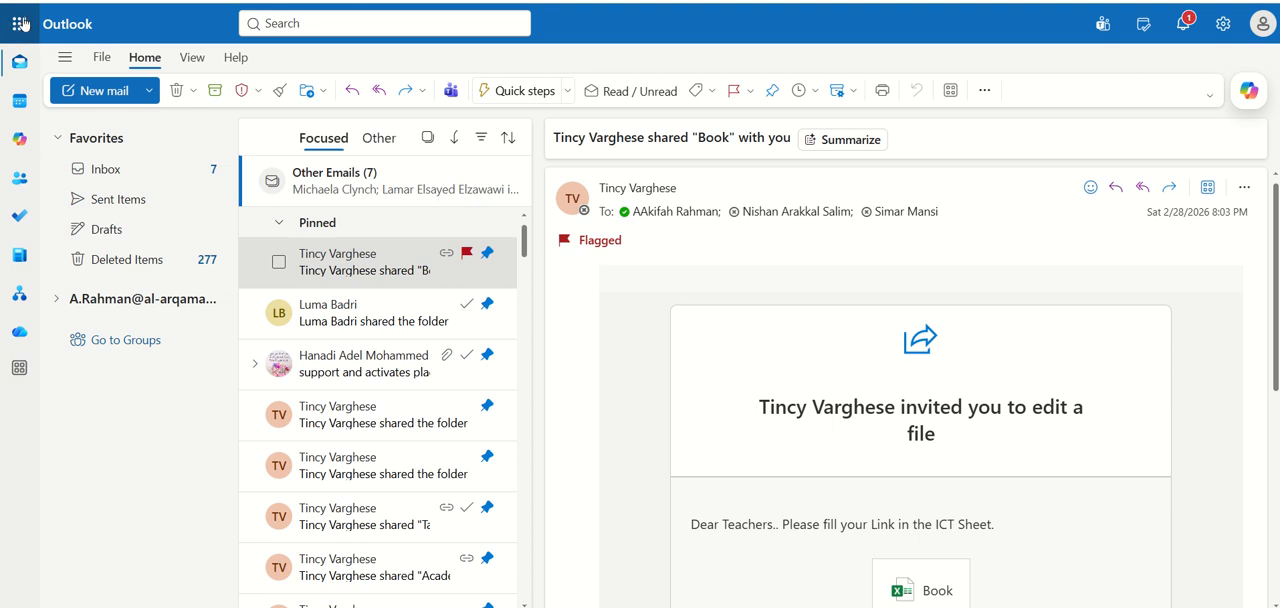
# Switch from Outlook to Microsoft Forms and create a new blank quiz
pyautogui.click(19, 27)
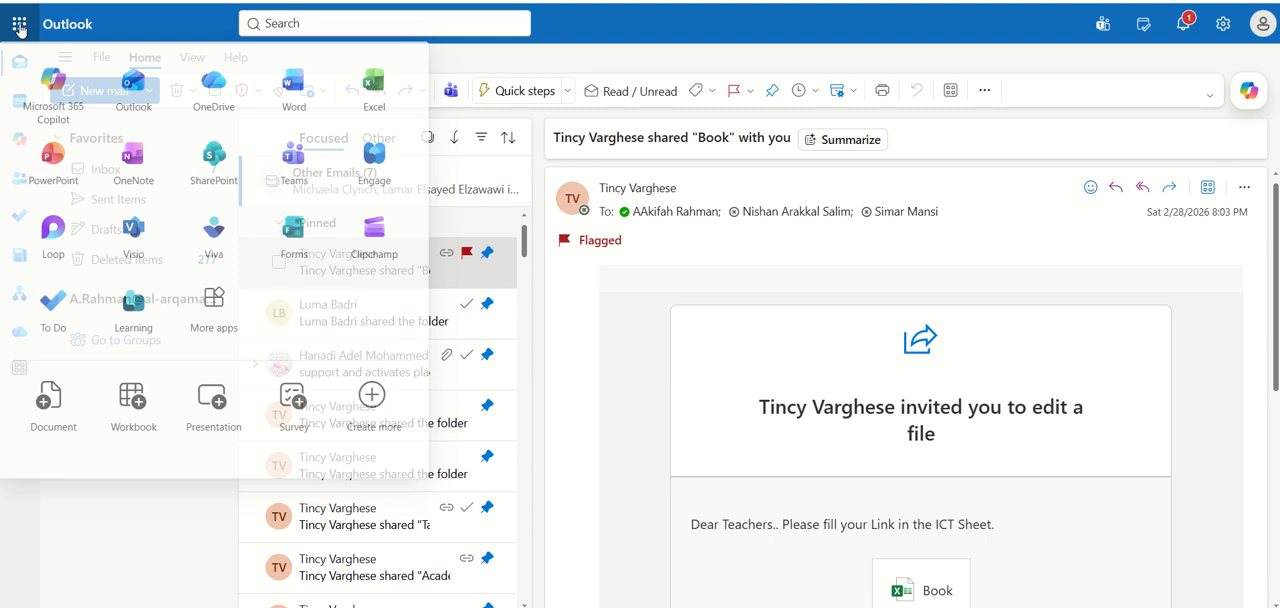
pyautogui.click(294, 245)
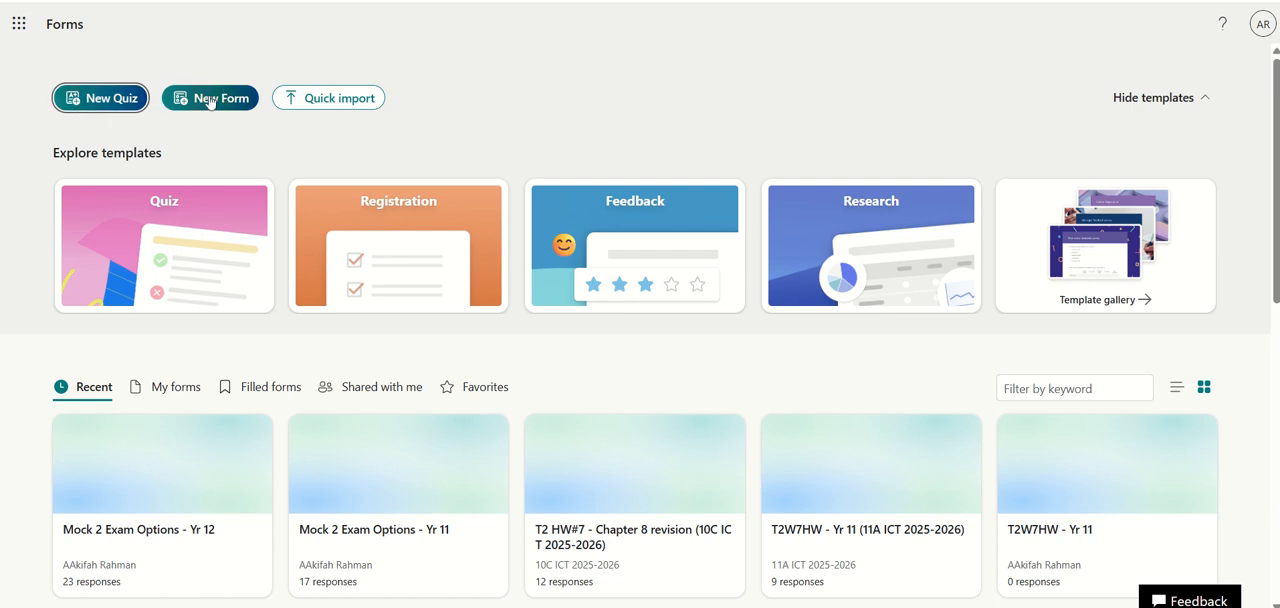
pyautogui.click(103, 102)
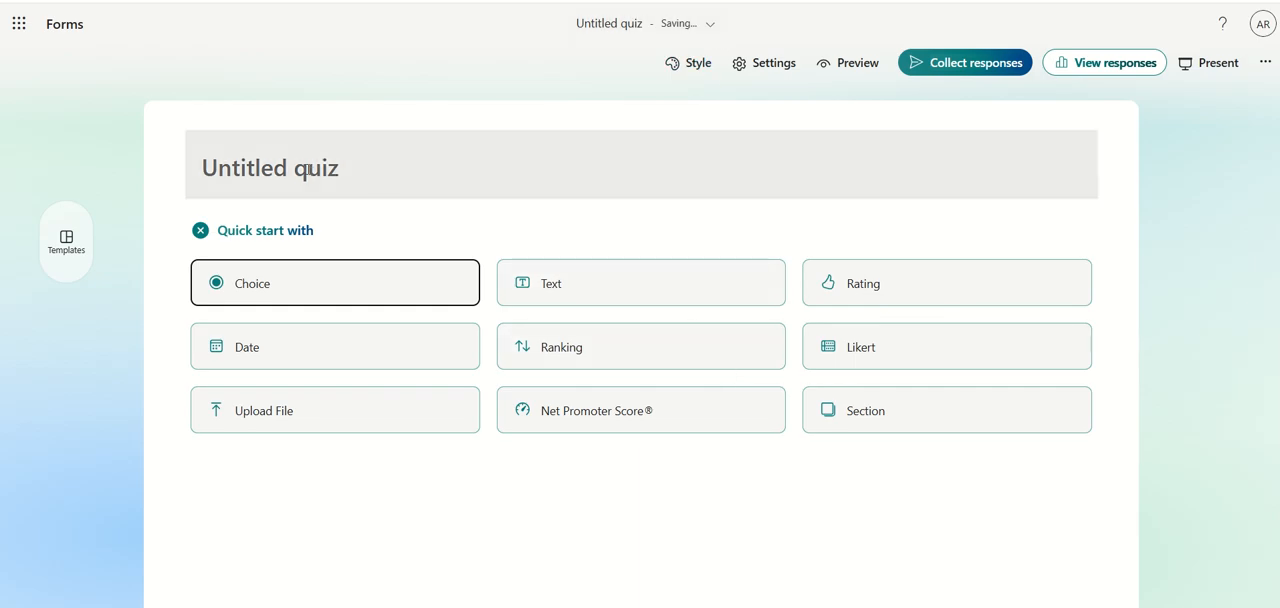
# Title the quiz "Yr 11 ICT Theory"
pyautogui.click(358, 172)
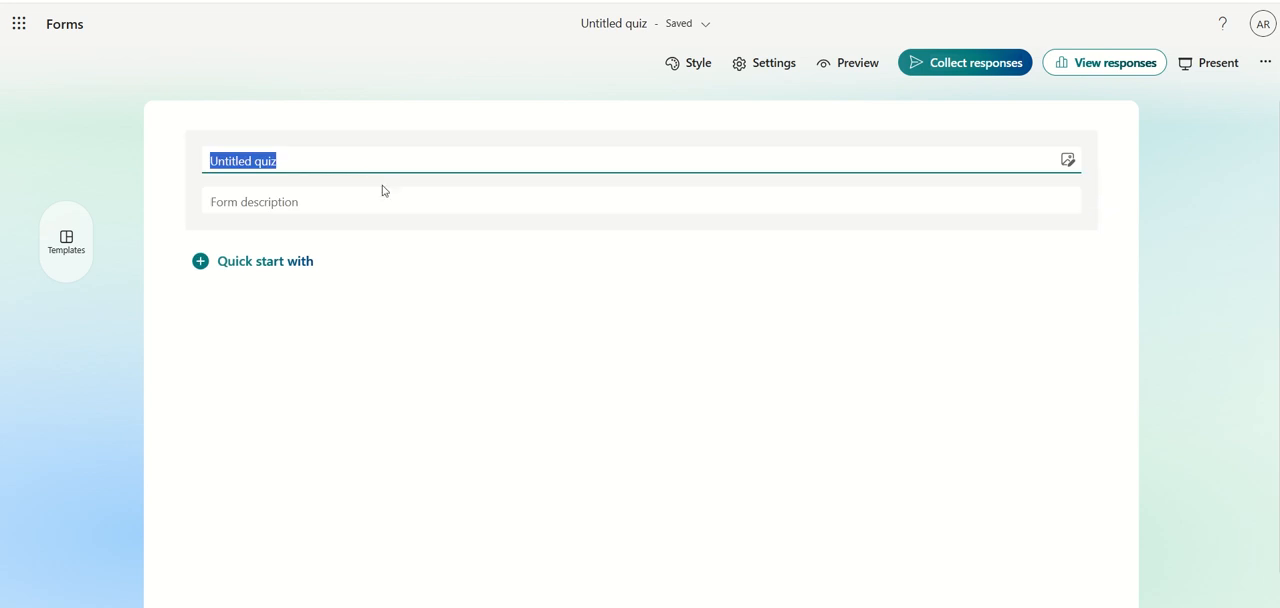
pyautogui.write('Y')
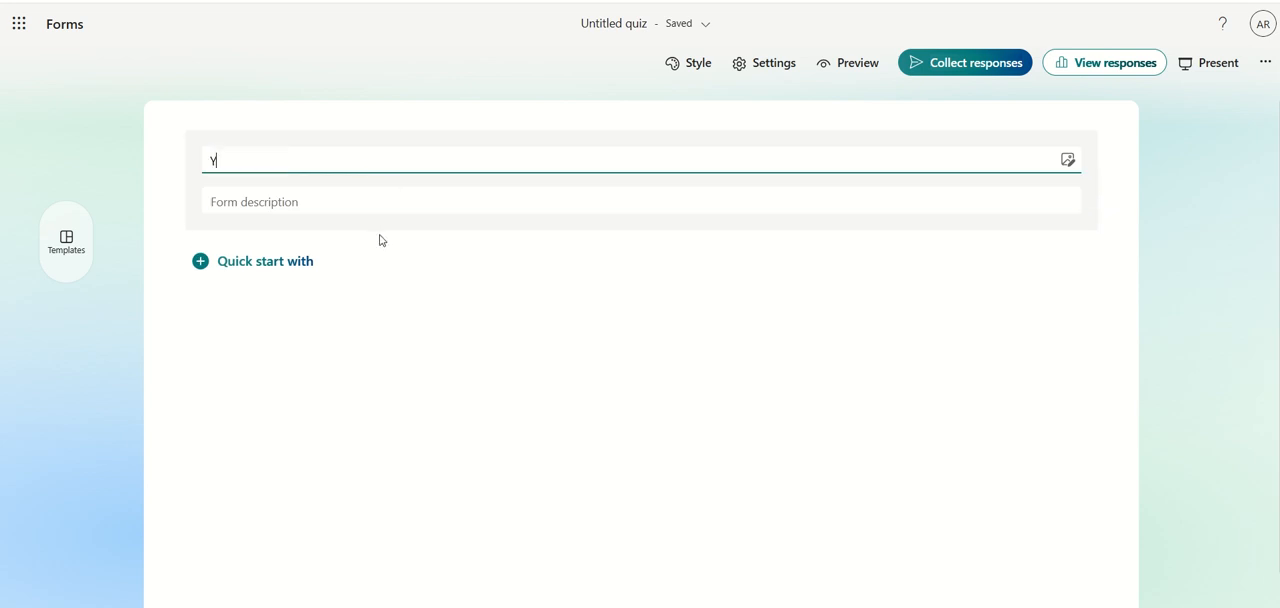
pyautogui.write('r 11 ICT')
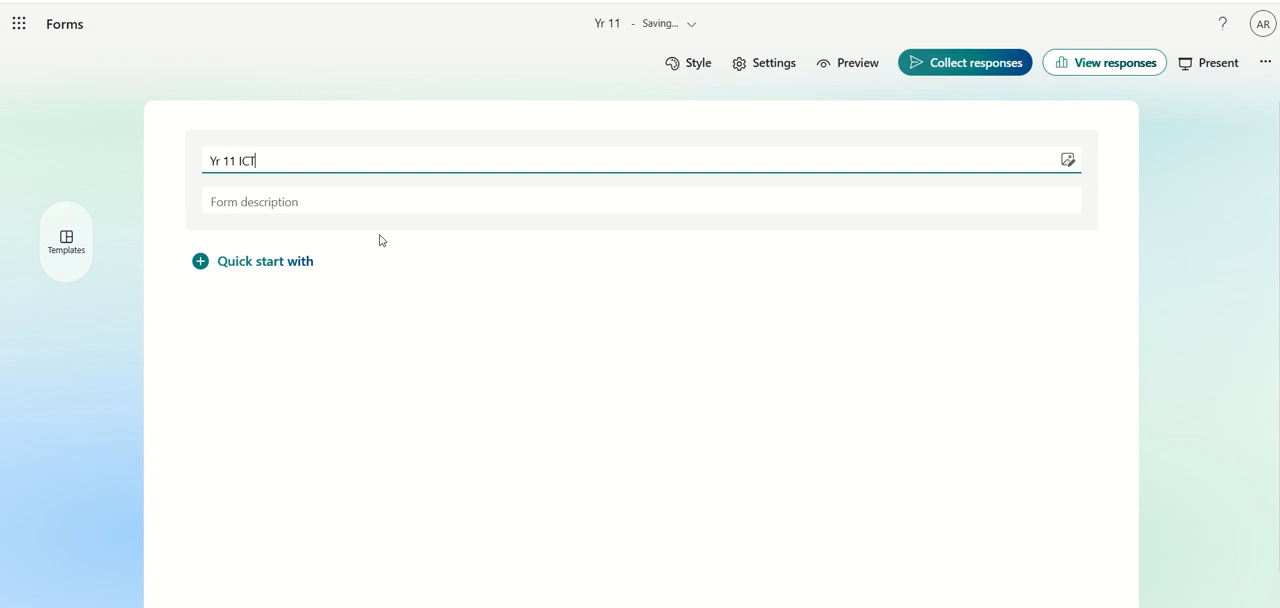
pyautogui.write(' Theory')
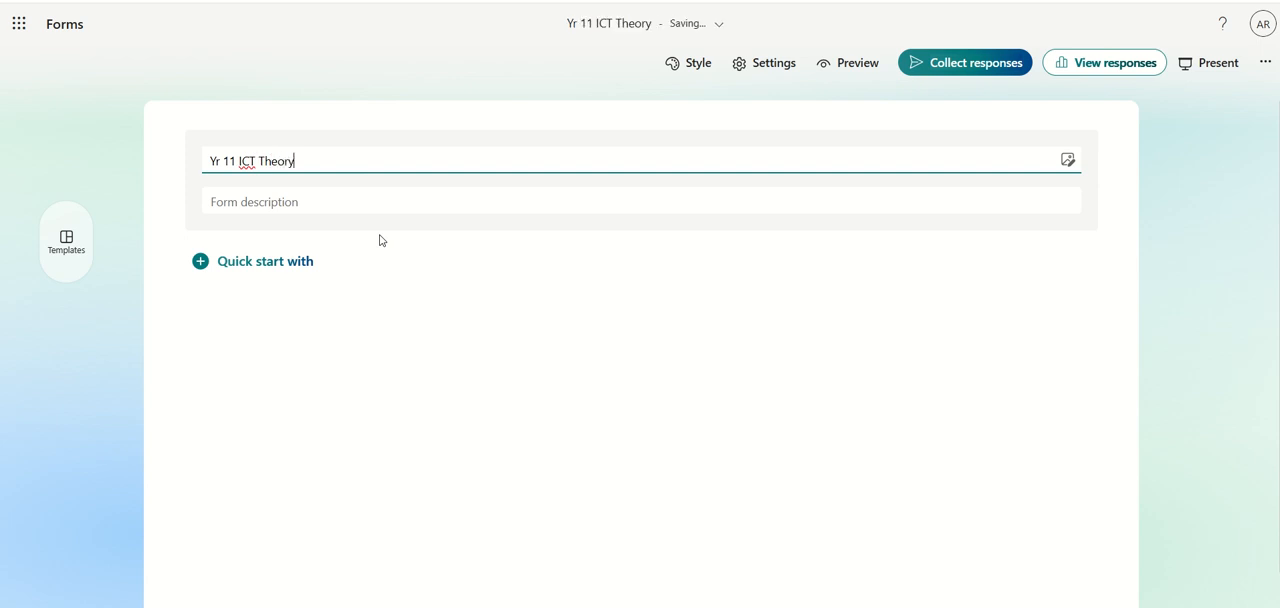
# Enter "Please review this." as the quiz description
pyautogui.click(310, 202)
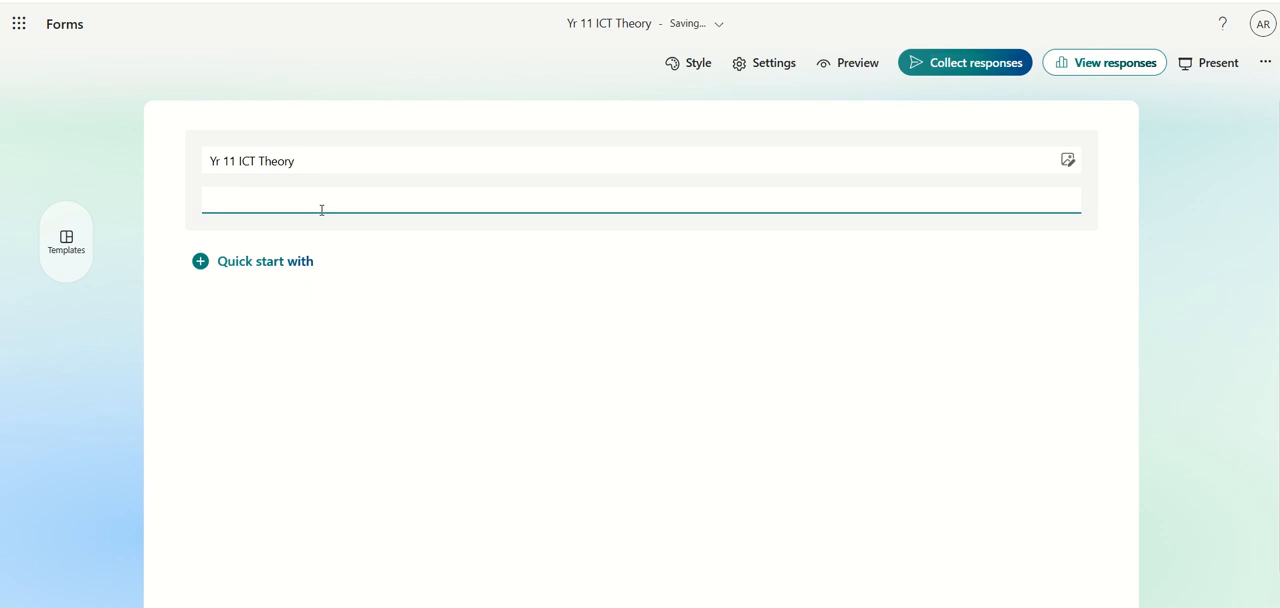
pyautogui.write('Please')
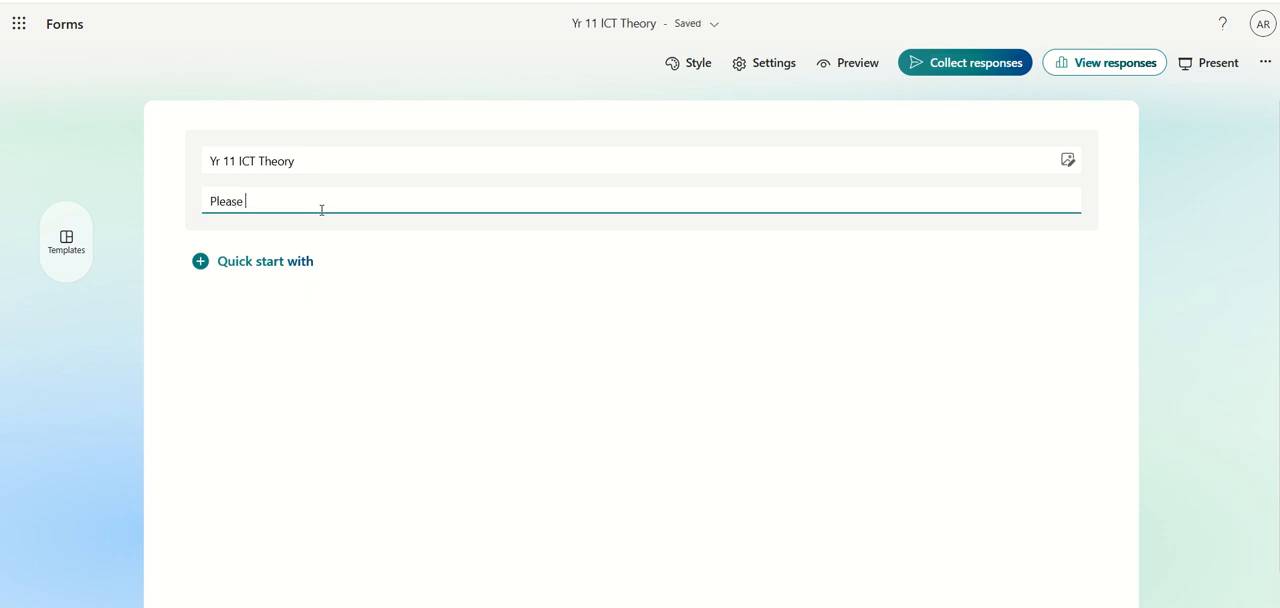
pyautogui.write(' revie')
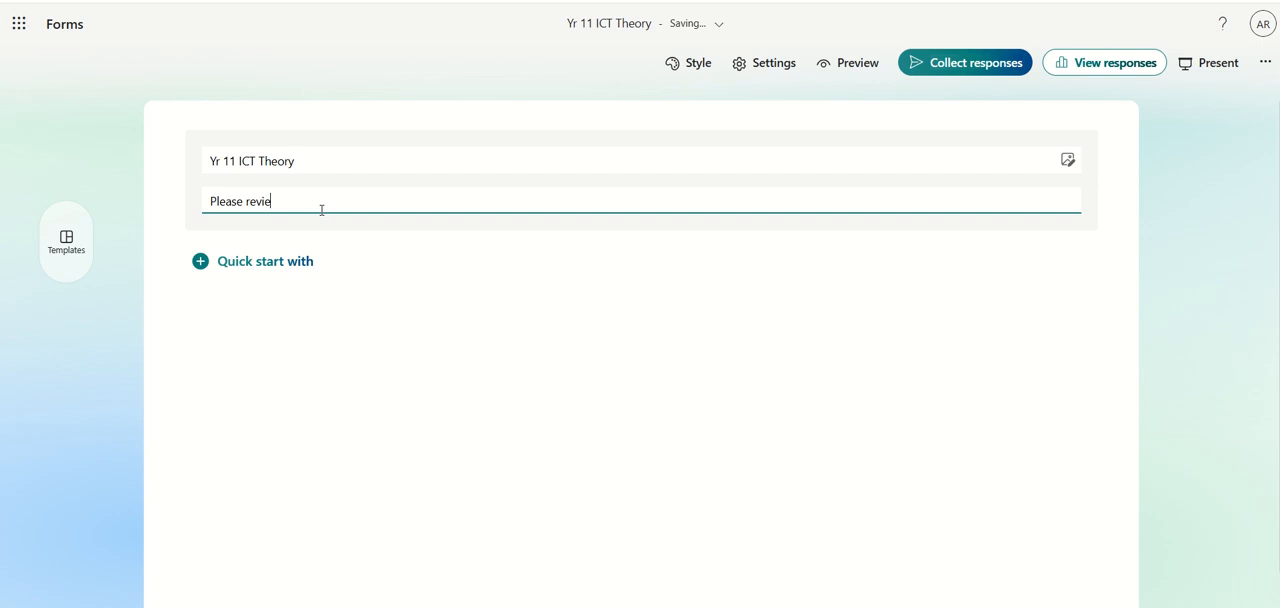
pyautogui.write('w ths.')
pyautogui.moveTo(322, 210); pyautogui.dragTo(277, 194)
pyautogui.write('th')
# Add a choice question that asks "Which is an input device?"
pyautogui.click(242, 267)
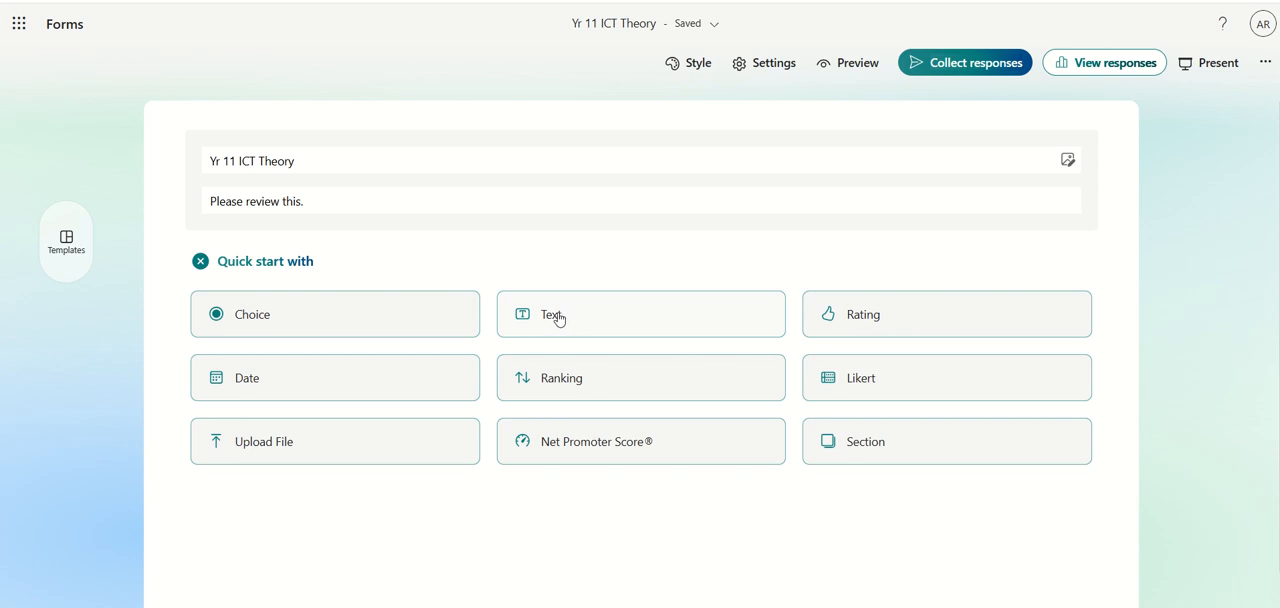
pyautogui.click(397, 318)
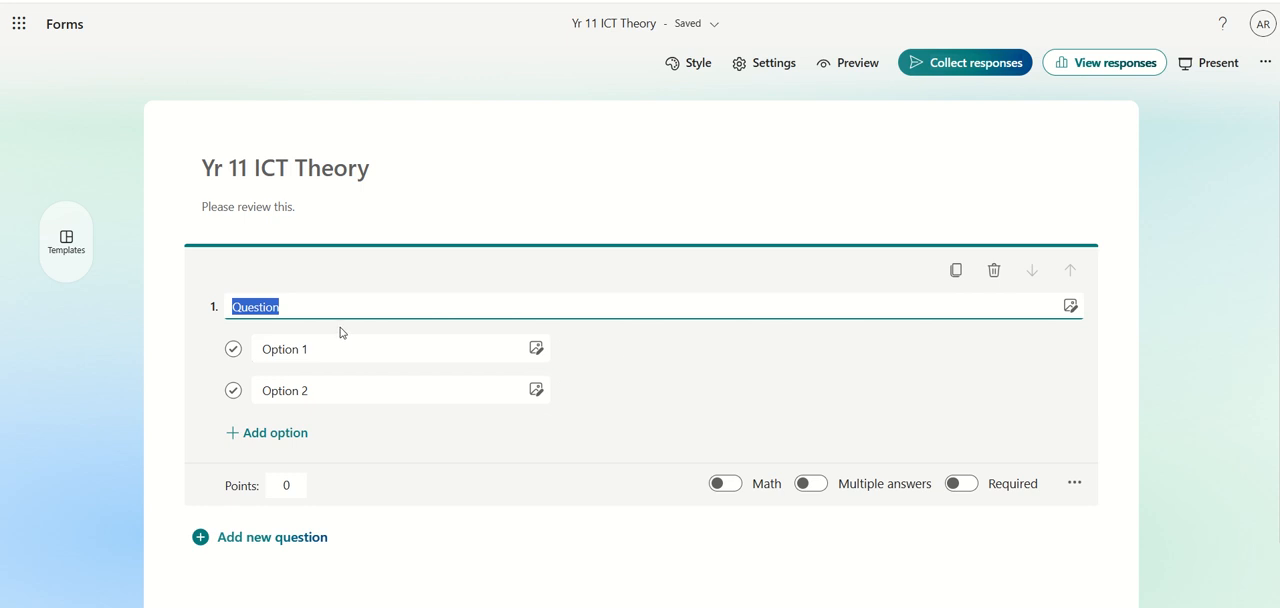
pyautogui.write('W')
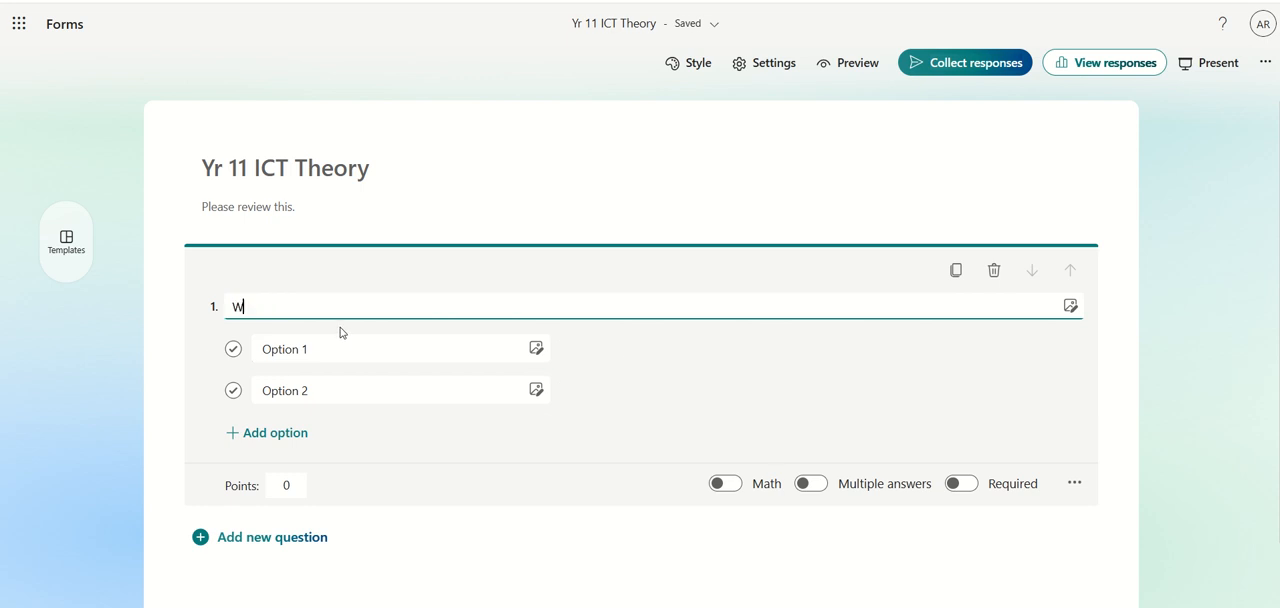
pyautogui.write('hich is an i')
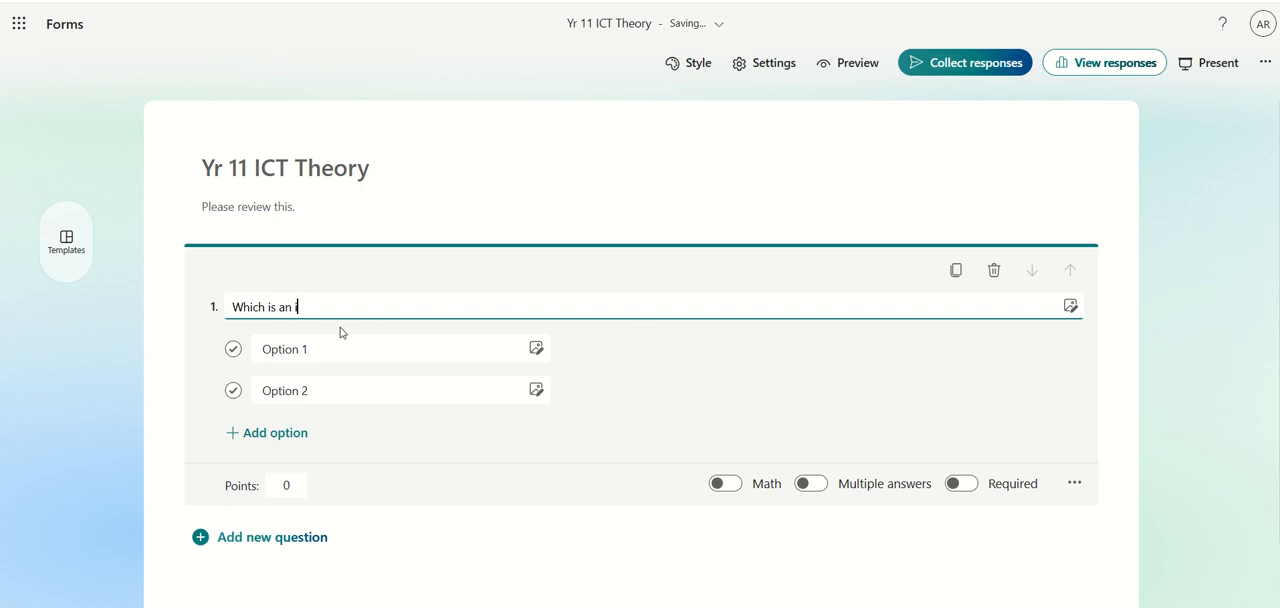
pyautogui.write('nput device?')
# Fill in the first two answer options of question 1 as Mouse and Printer
pyautogui.click(340, 347)
pyautogui.write('Mo')
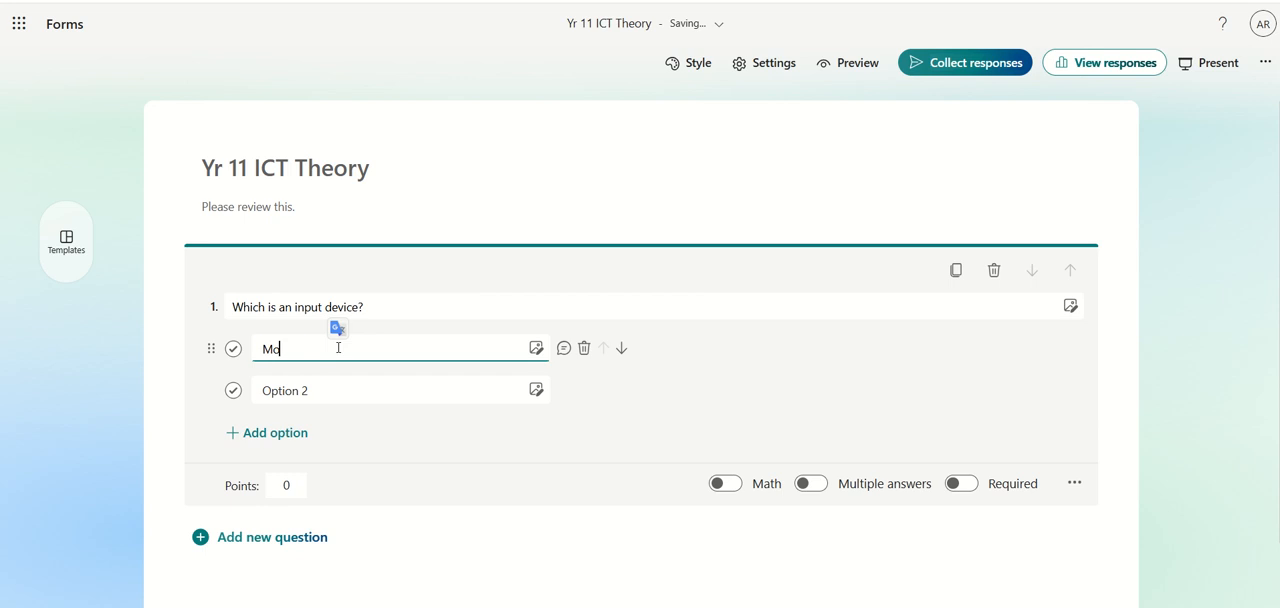
pyautogui.write('use')
pyautogui.click(332, 388)
pyautogui.write('P')
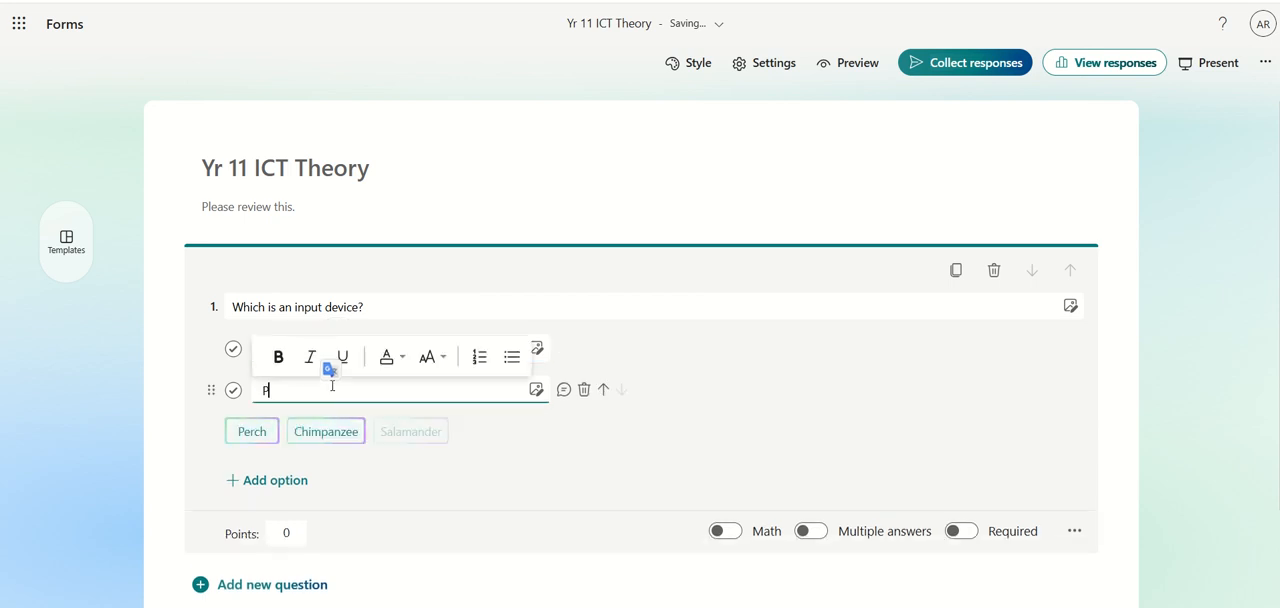
pyautogui.write('rinter')
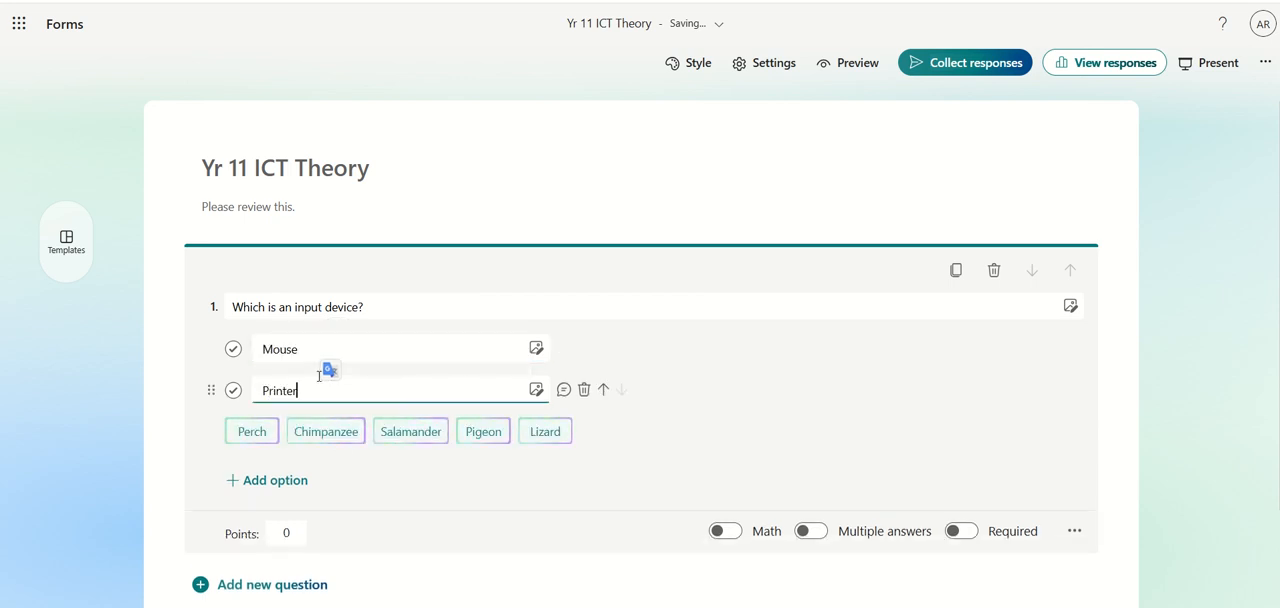
# Add two more answer options to question 1, Projector and Monitor
pyautogui.click(283, 482)
pyautogui.click(272, 431)
pyautogui.click(286, 474)
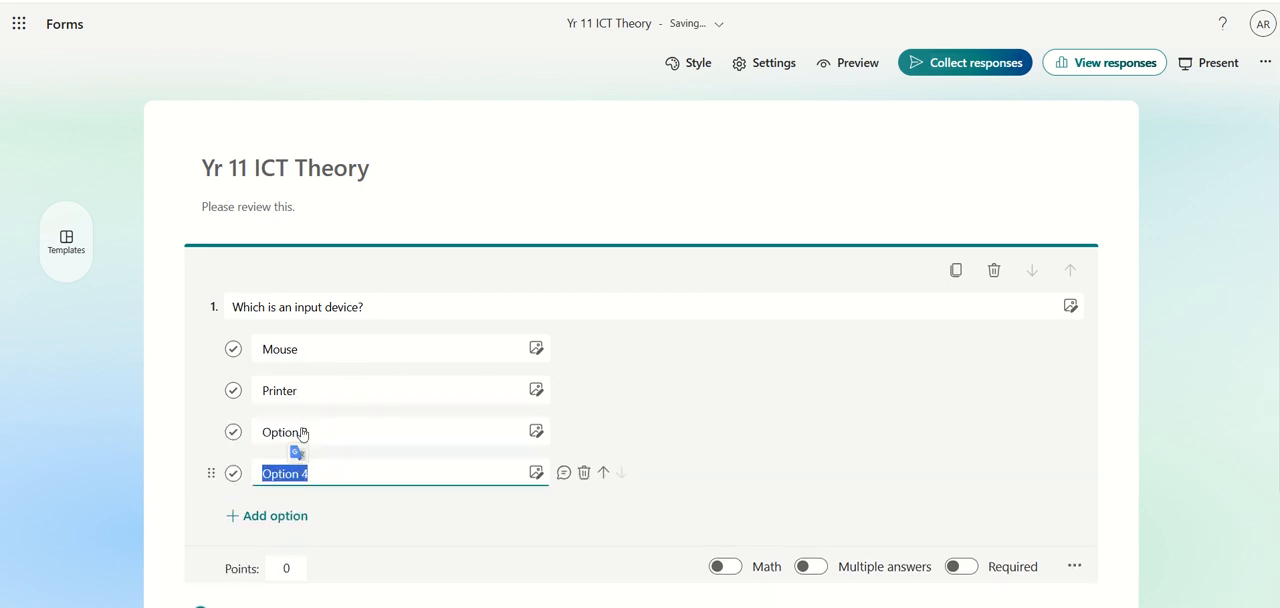
pyautogui.click(327, 432)
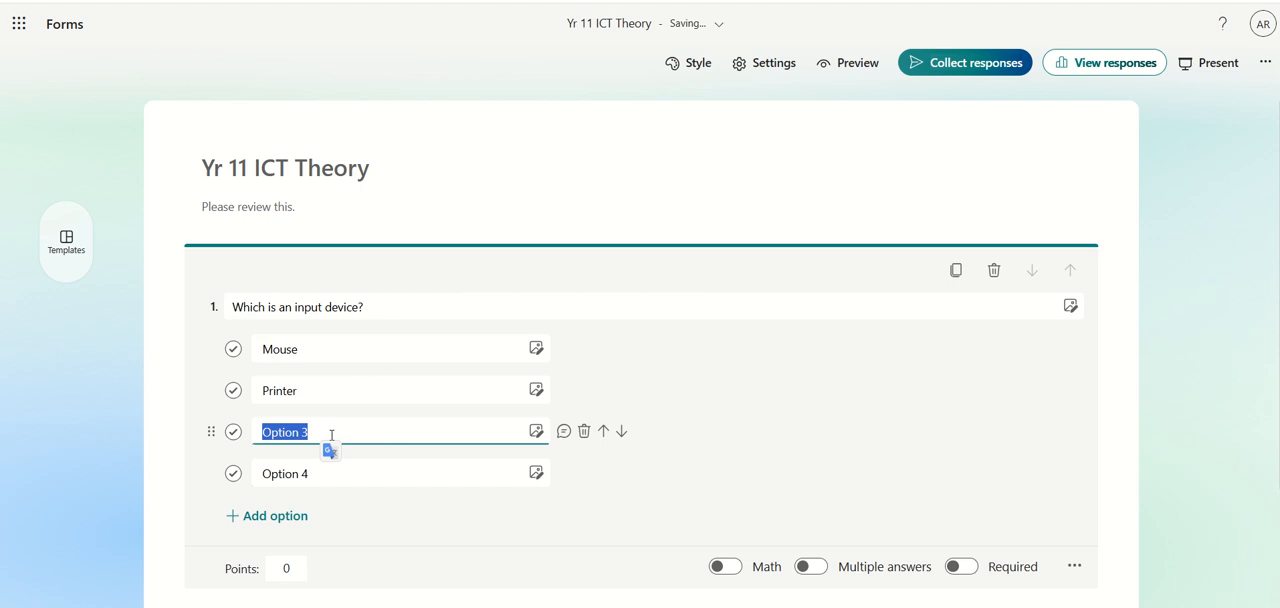
pyautogui.write('Projector')
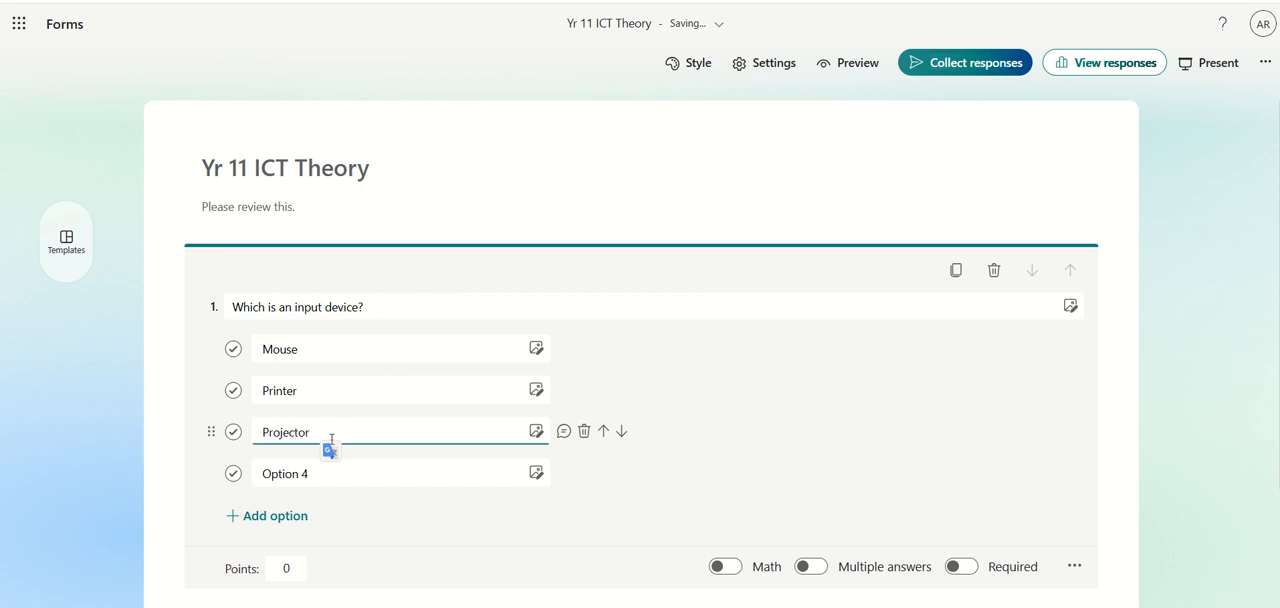
pyautogui.press('Tab')
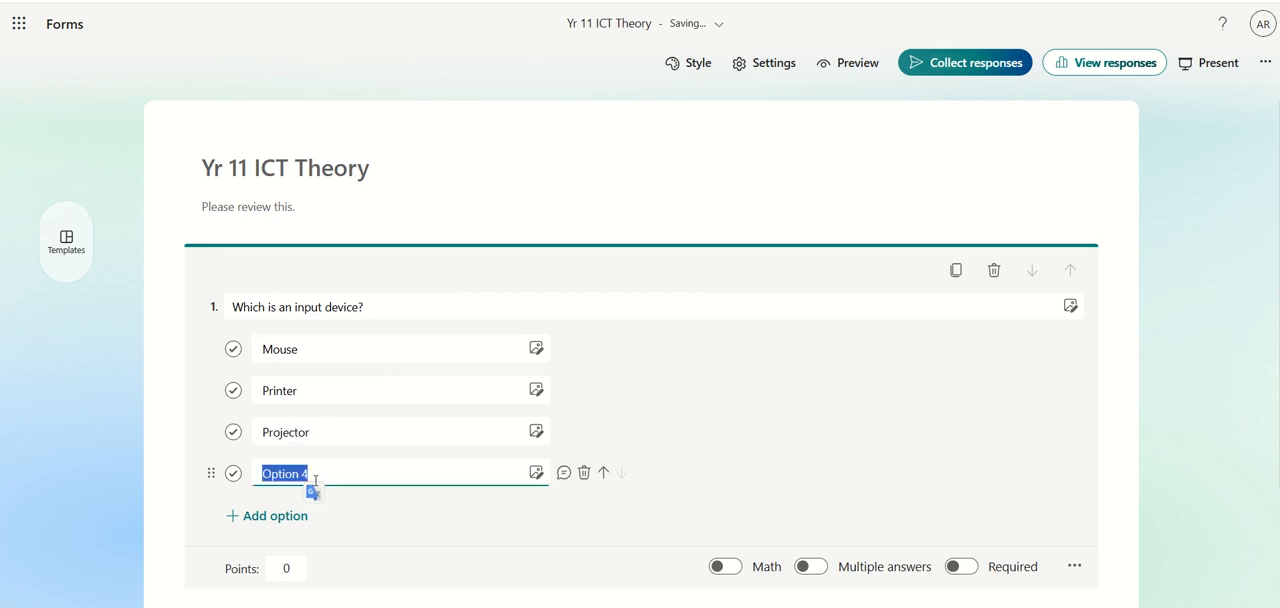
pyautogui.write('Monitor')
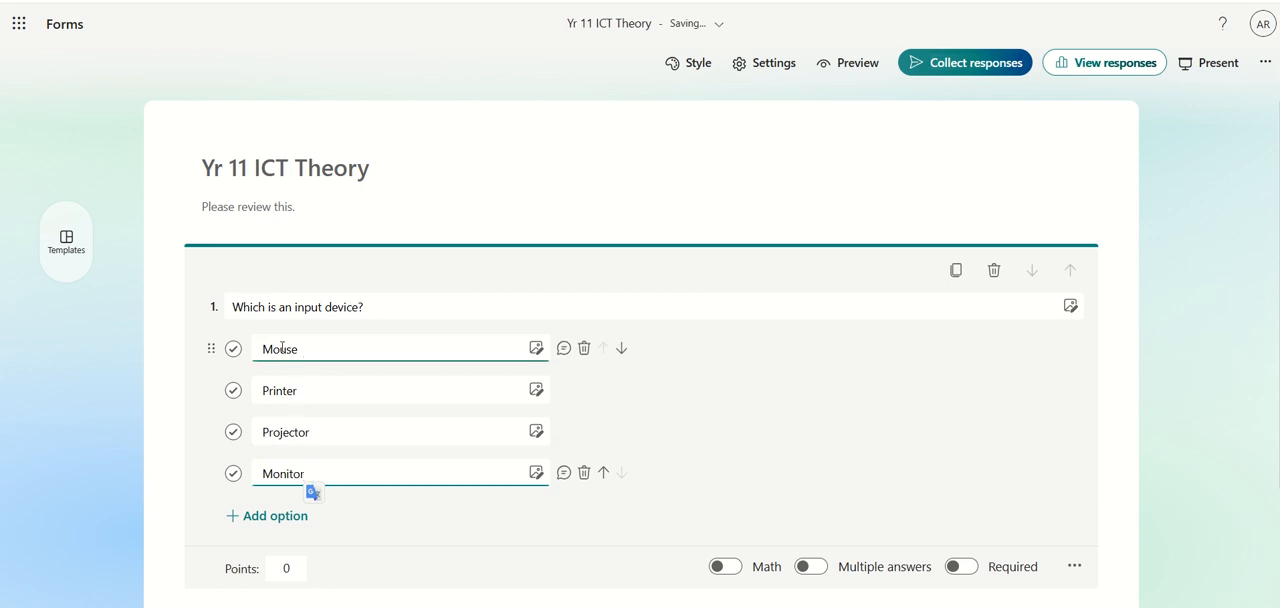
# Mark Mouse as the correct answer to question 1 and make the question required and worth 1 point
pyautogui.click(234, 350)
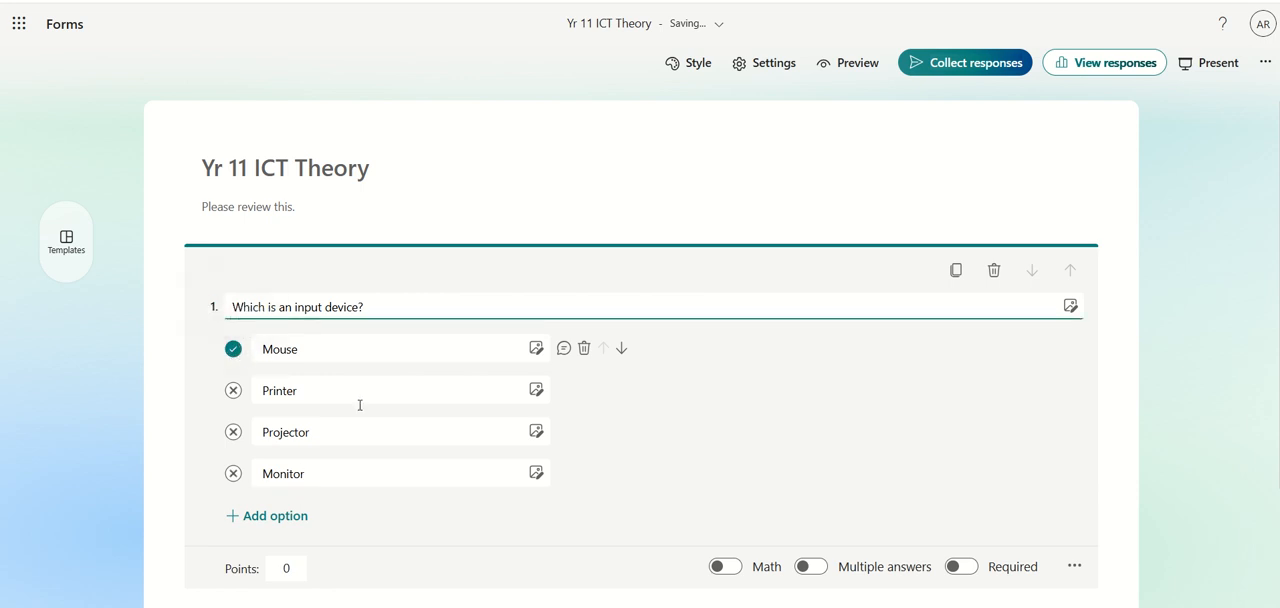
pyautogui.scroll(-1, 300, 480)
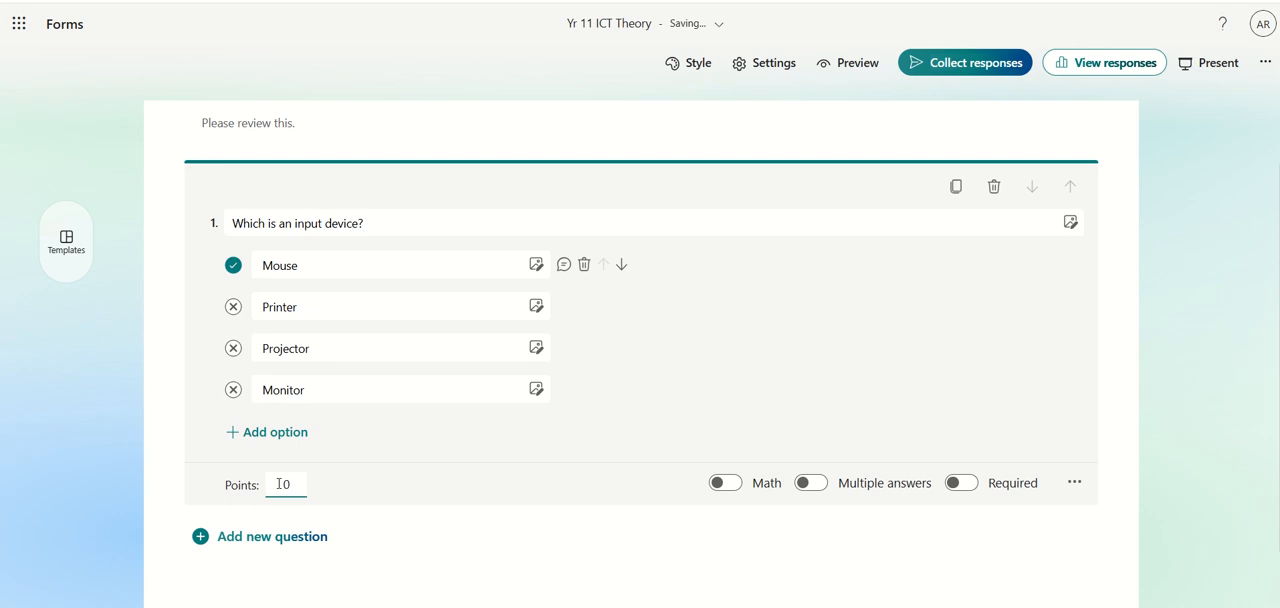
pyautogui.click(283, 485)
pyautogui.write('1')
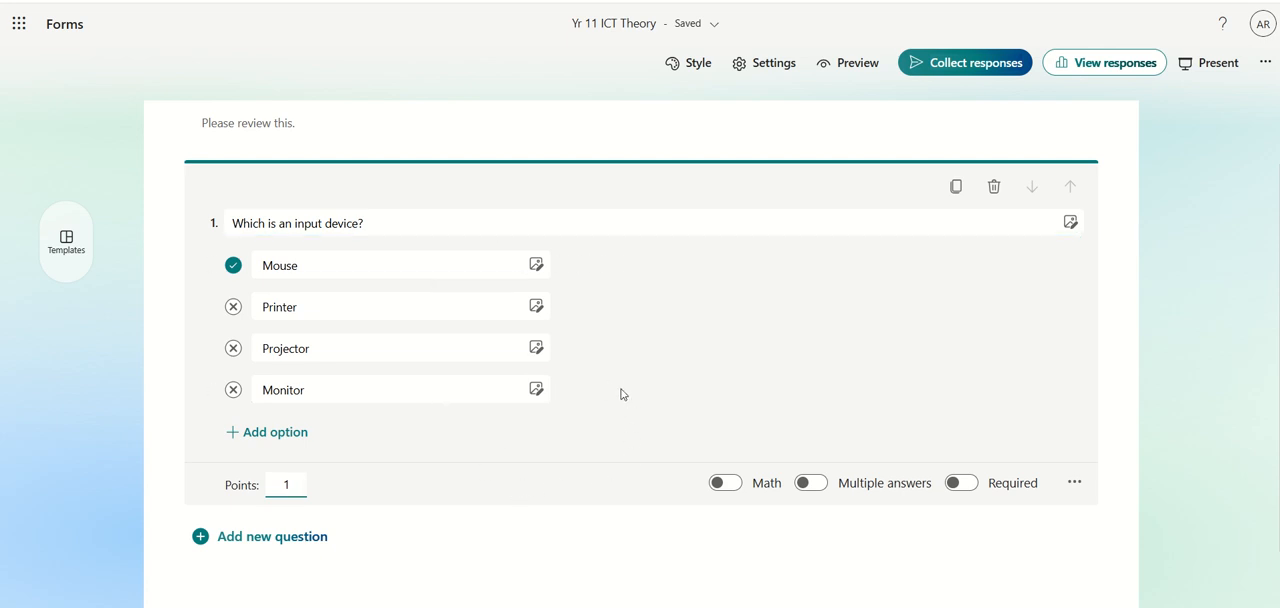
pyautogui.click(966, 486)
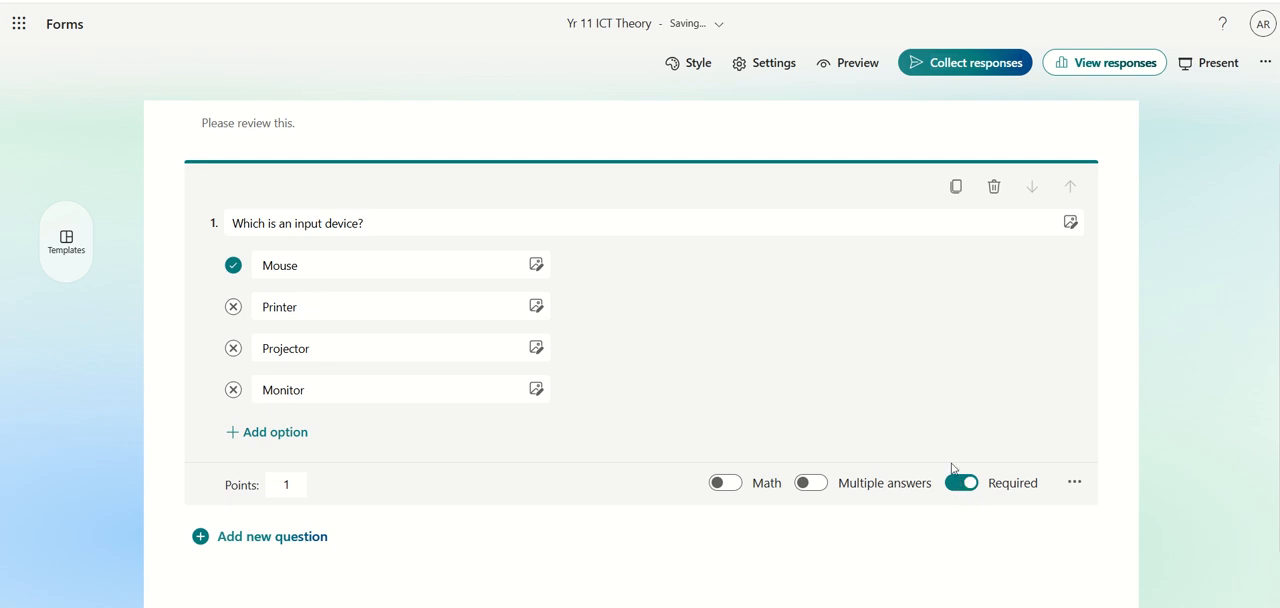
# Add a second choice question with the text "Question 2"
pyautogui.click(288, 540)
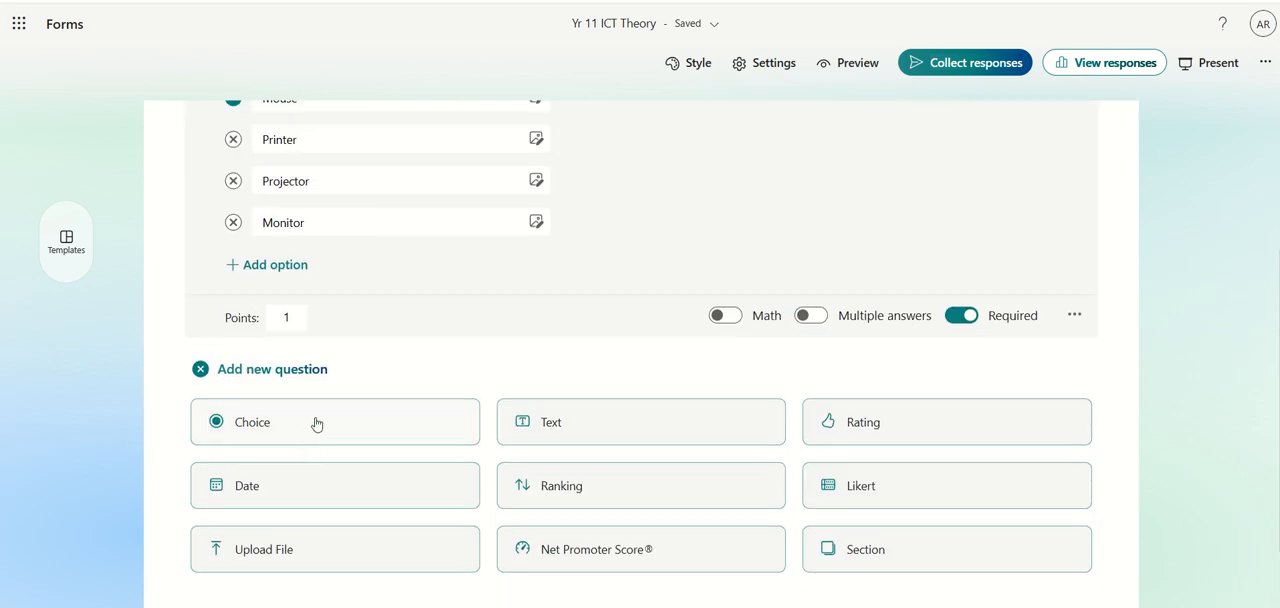
pyautogui.click(316, 424)
pyautogui.write('Ques')
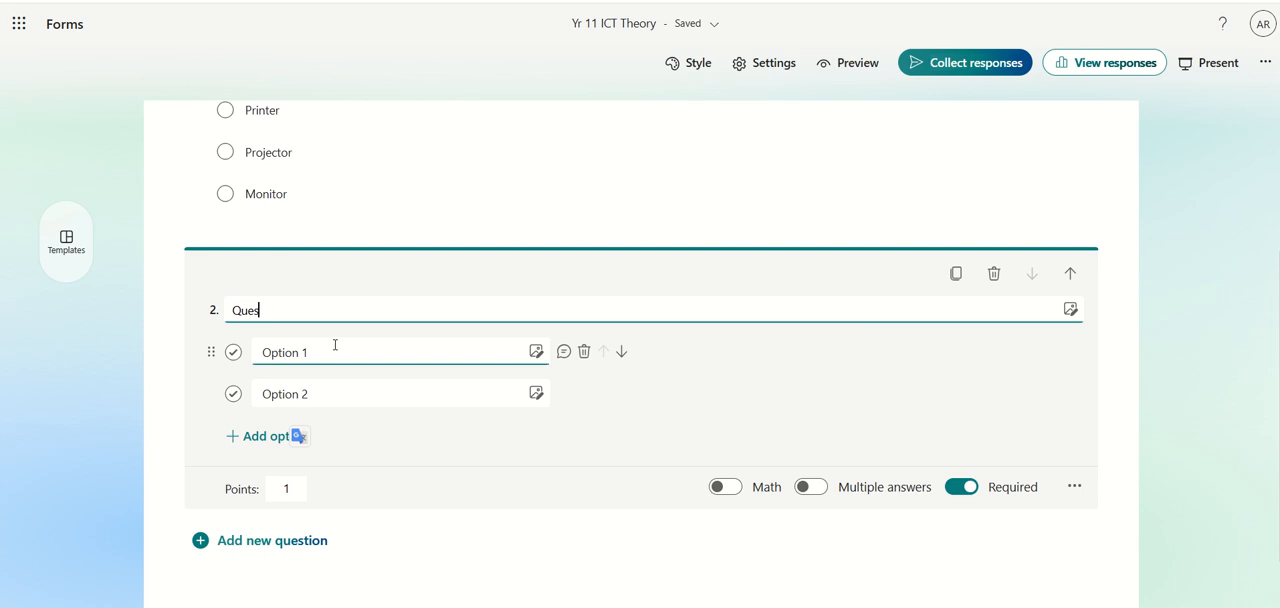
pyautogui.write('tion 2')
pyautogui.click(335, 347)
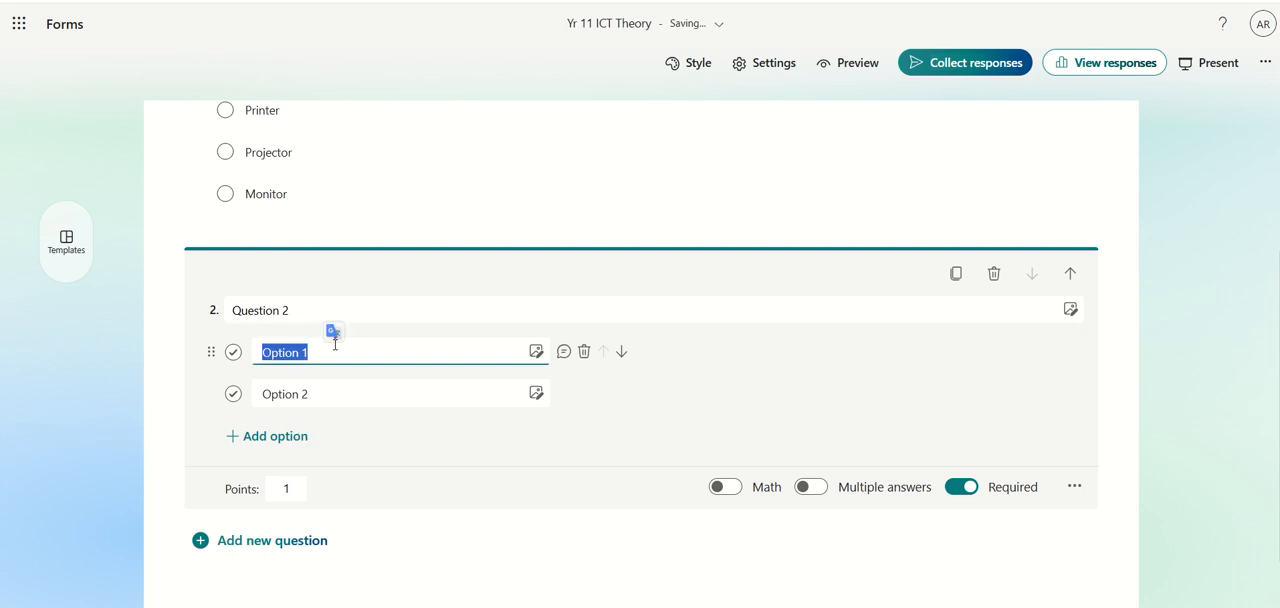
# Extend question 2 to four answer options and mark Option 3 as the correct answer
pyautogui.click(286, 438)
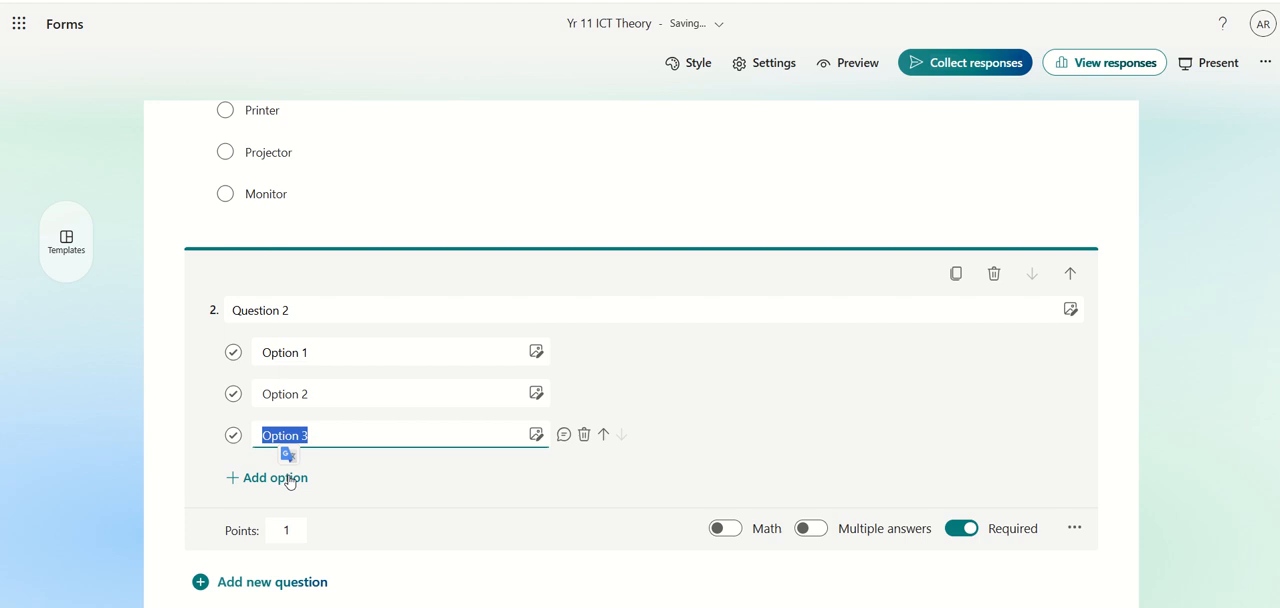
pyautogui.click(286, 478)
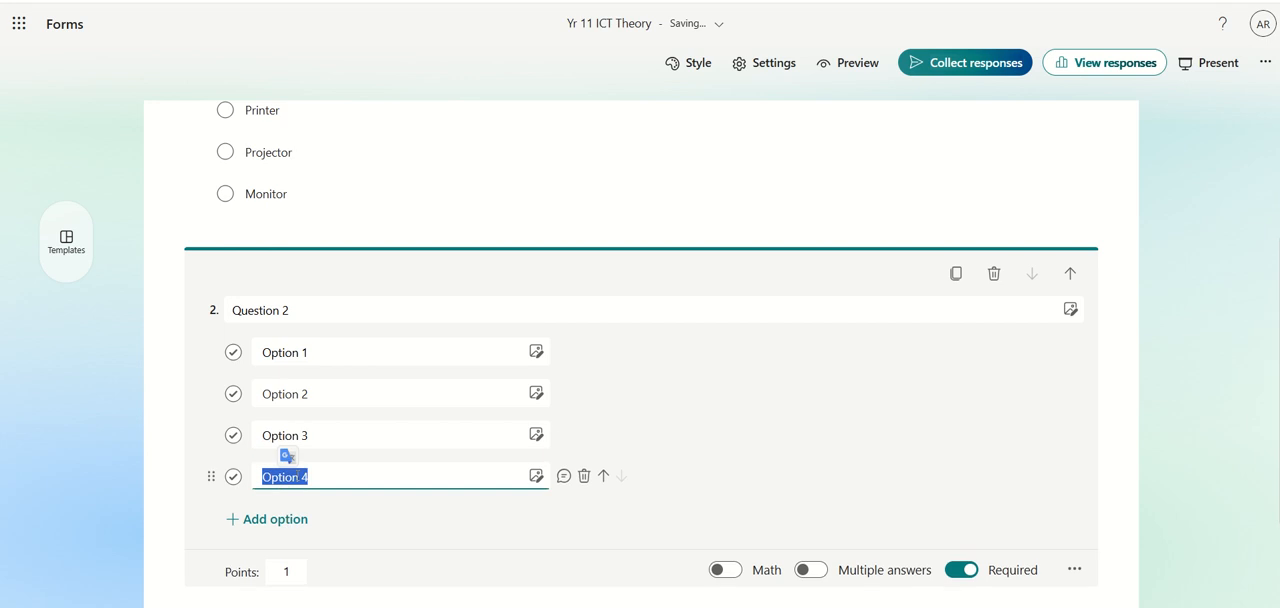
pyautogui.click(233, 437)
# Add a text question as question 3 with the wording "Wich is the brain of the computer?"
pyautogui.scroll(-1, 354, 502)
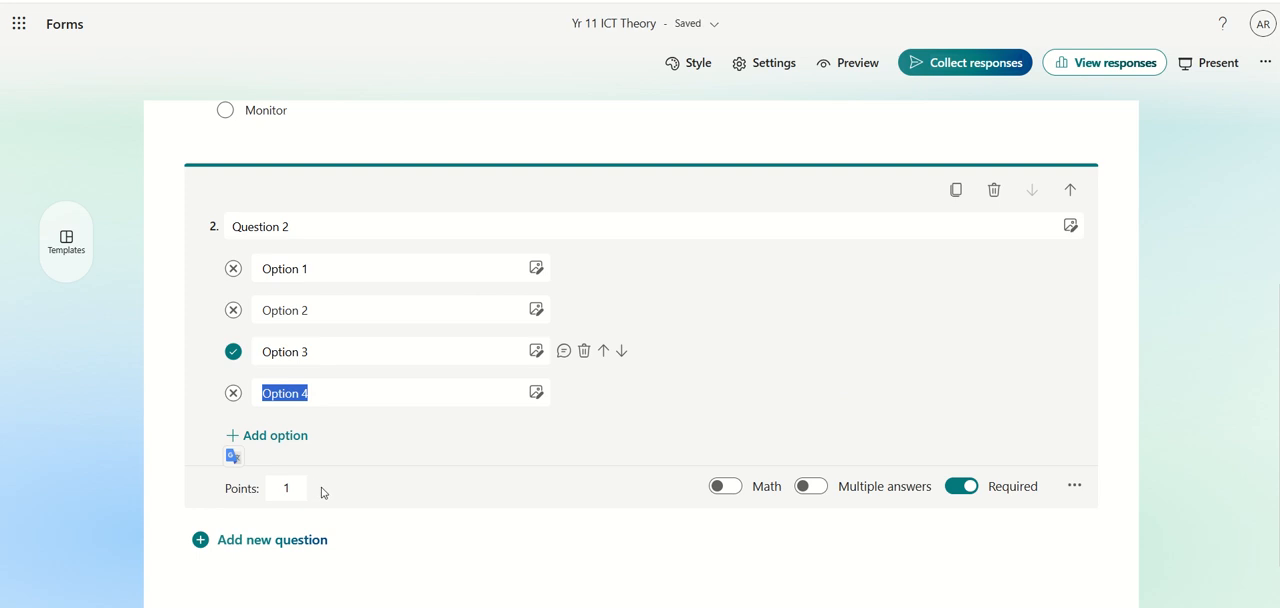
pyautogui.click(308, 541)
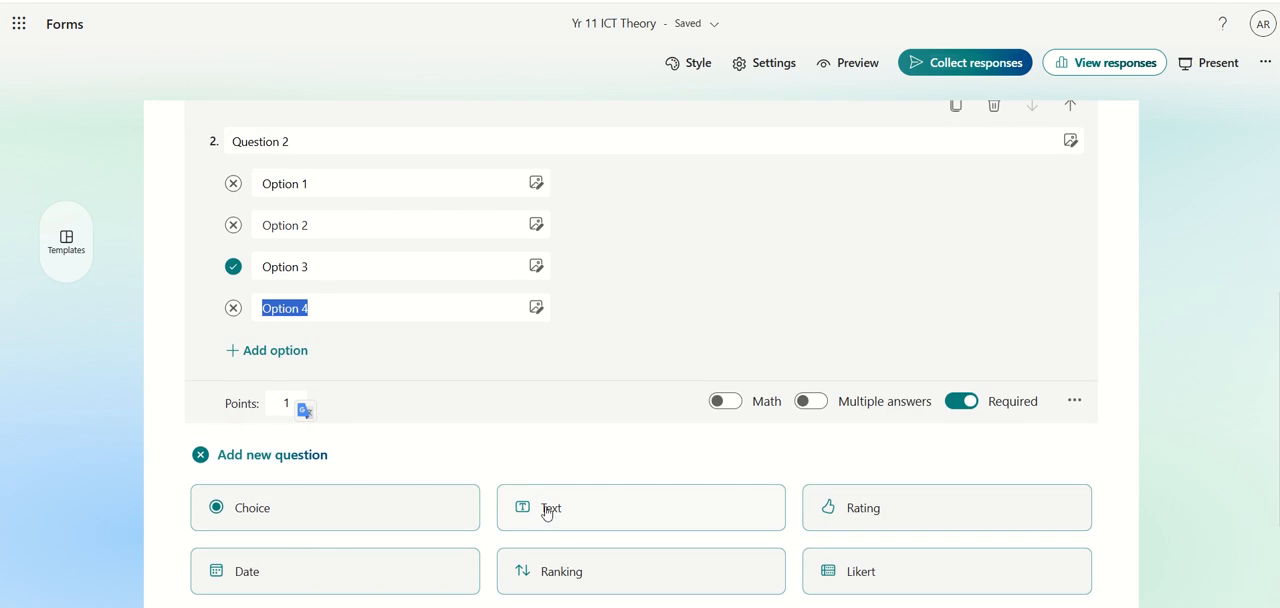
pyautogui.click(547, 508)
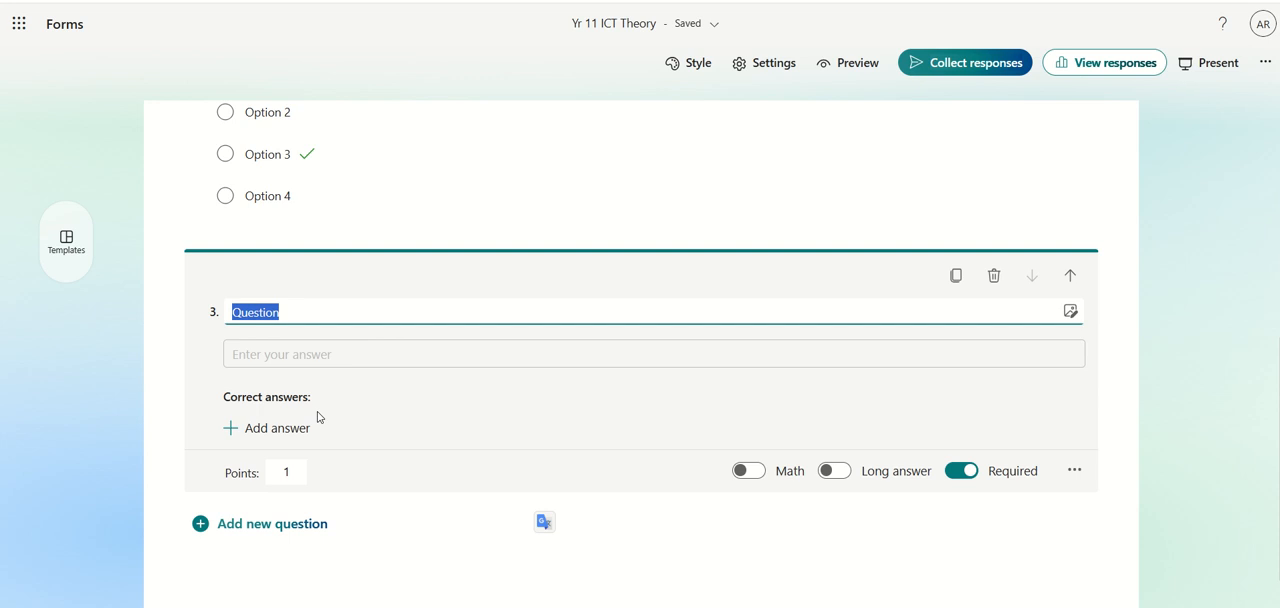
pyautogui.write('WWh')
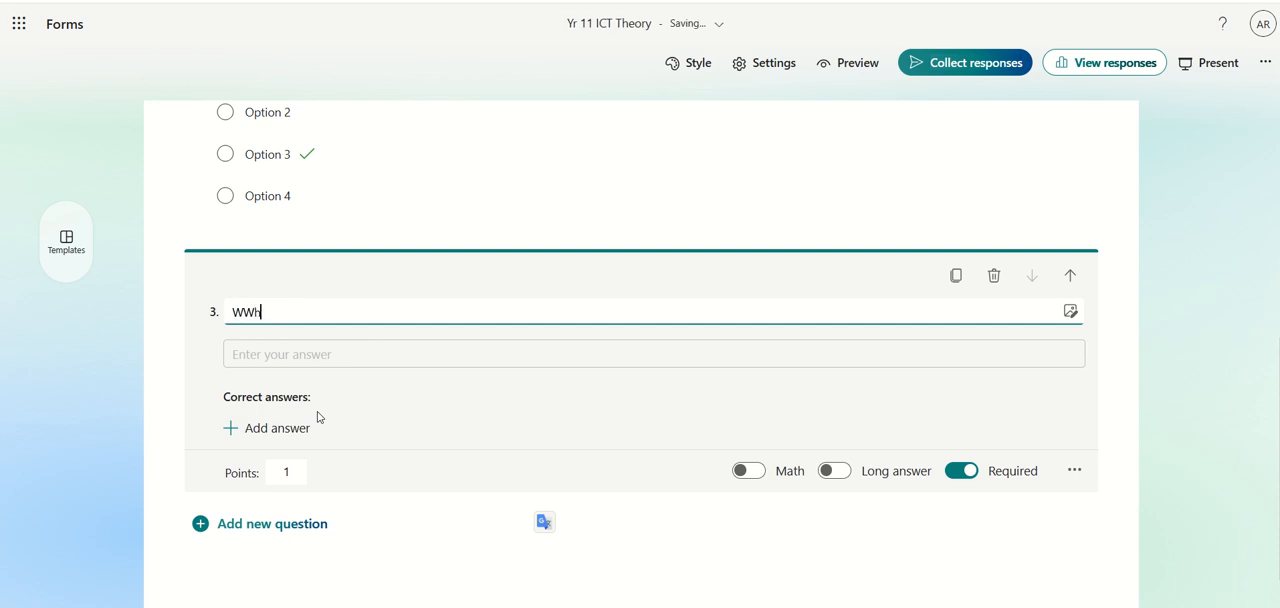
pyautogui.write('ich is the brain of the computer?')
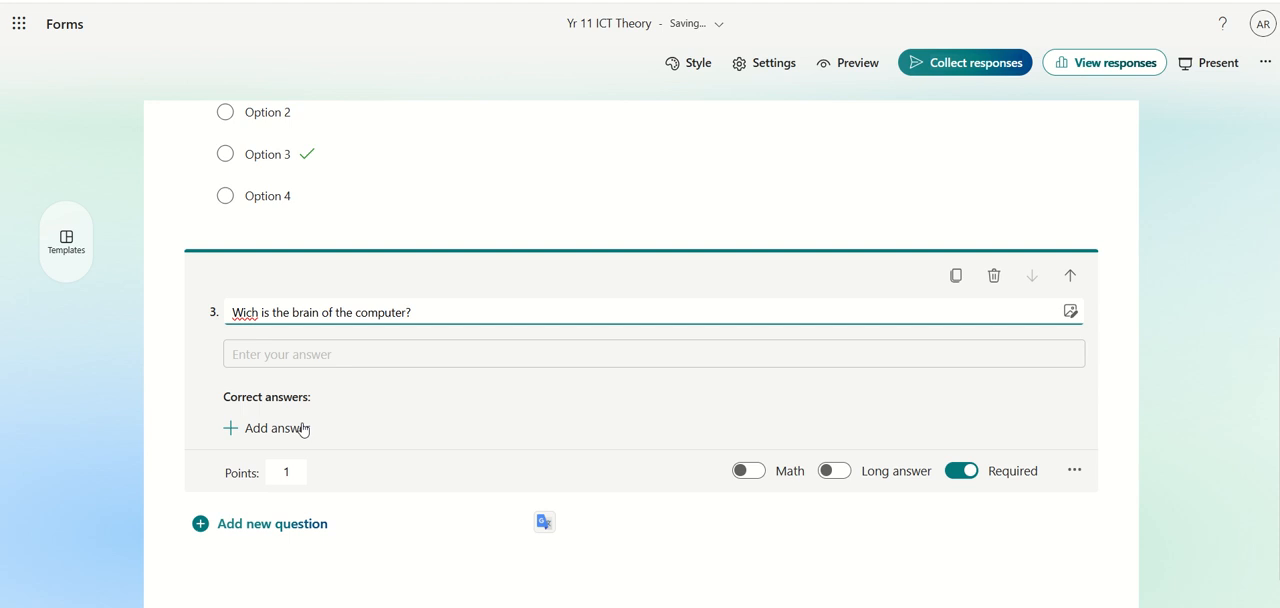
# Add "CPU" and "Central Processing Unit" as correct answers to question 3
pyautogui.click(304, 430)
pyautogui.write('CPU')
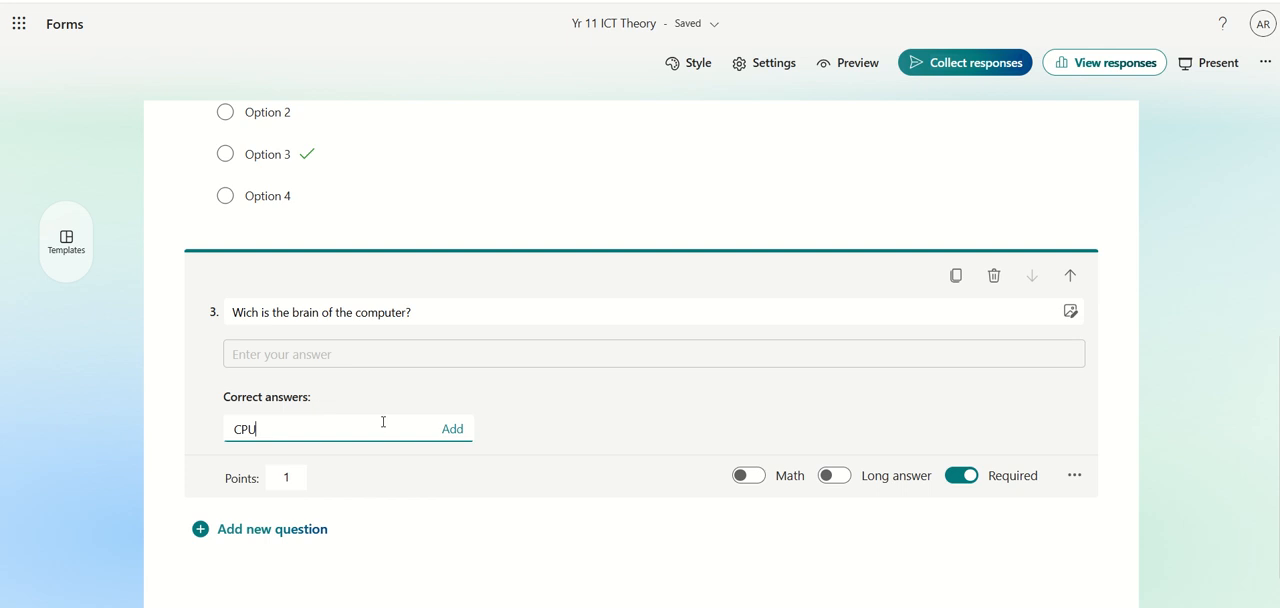
pyautogui.click(450, 430)
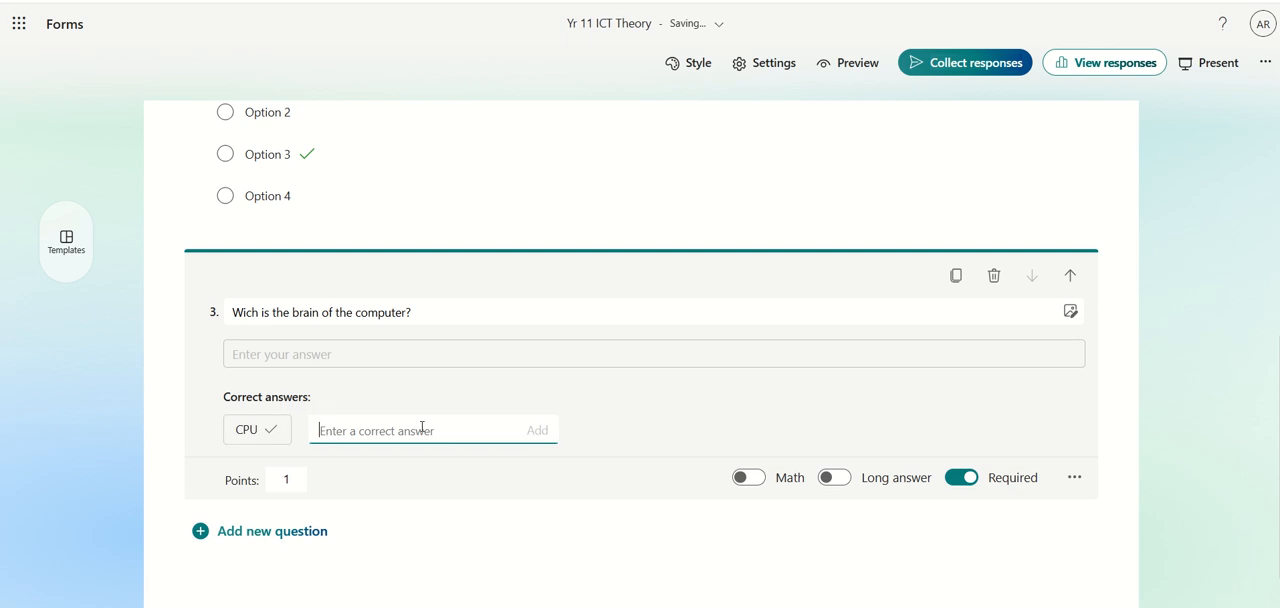
pyautogui.write('Central Processing Unit')
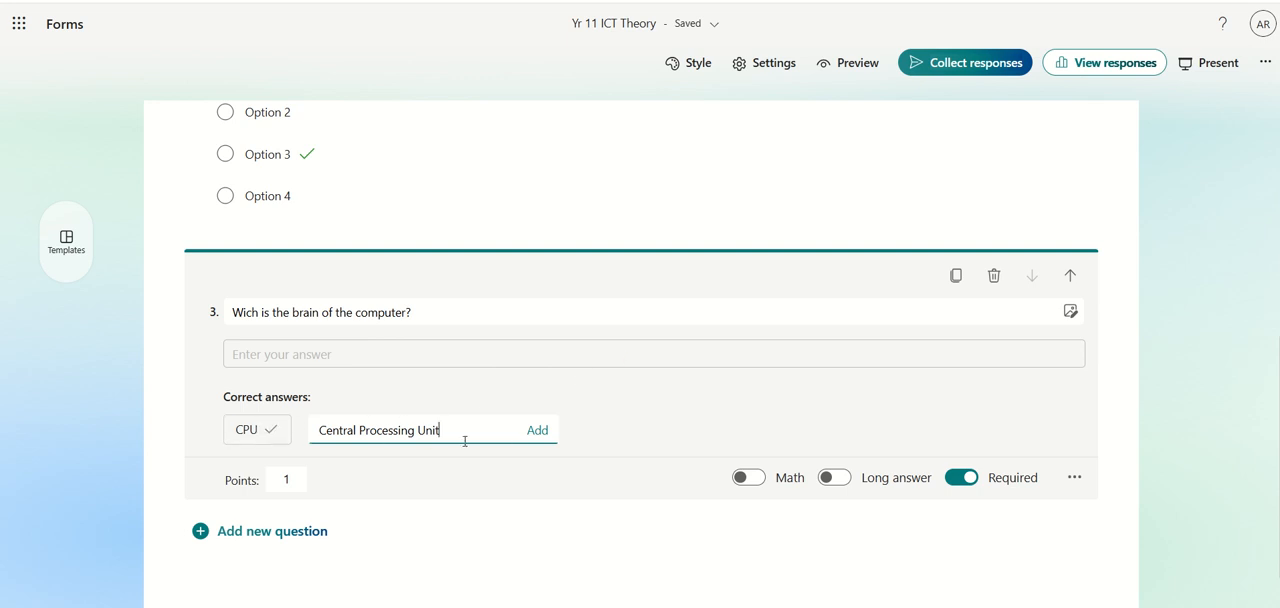
pyautogui.click(588, 426)
pyautogui.click(537, 431)
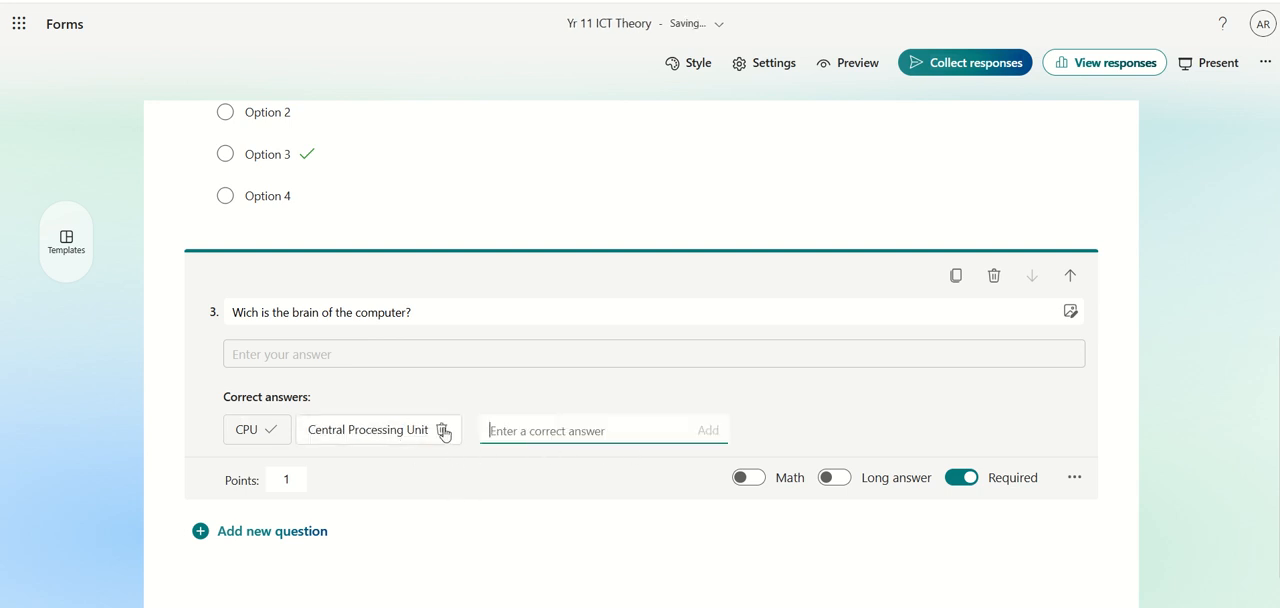
# Set question 3 to be worth 4 points
pyautogui.click(292, 479)
pyautogui.click(281, 480)
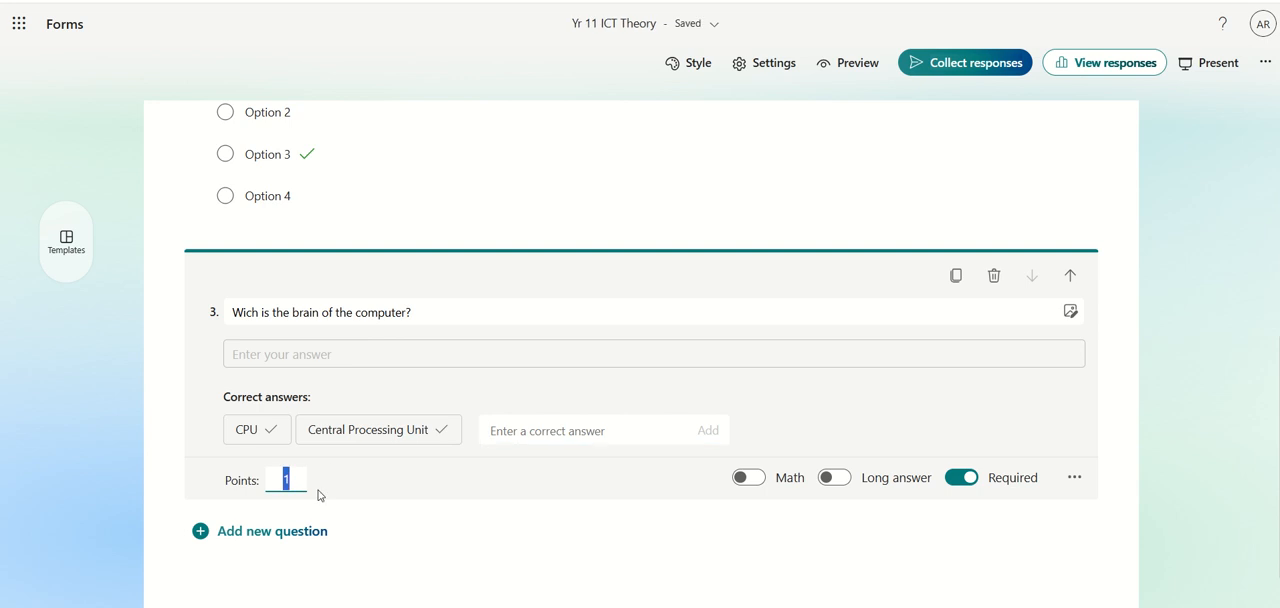
pyautogui.write('4')
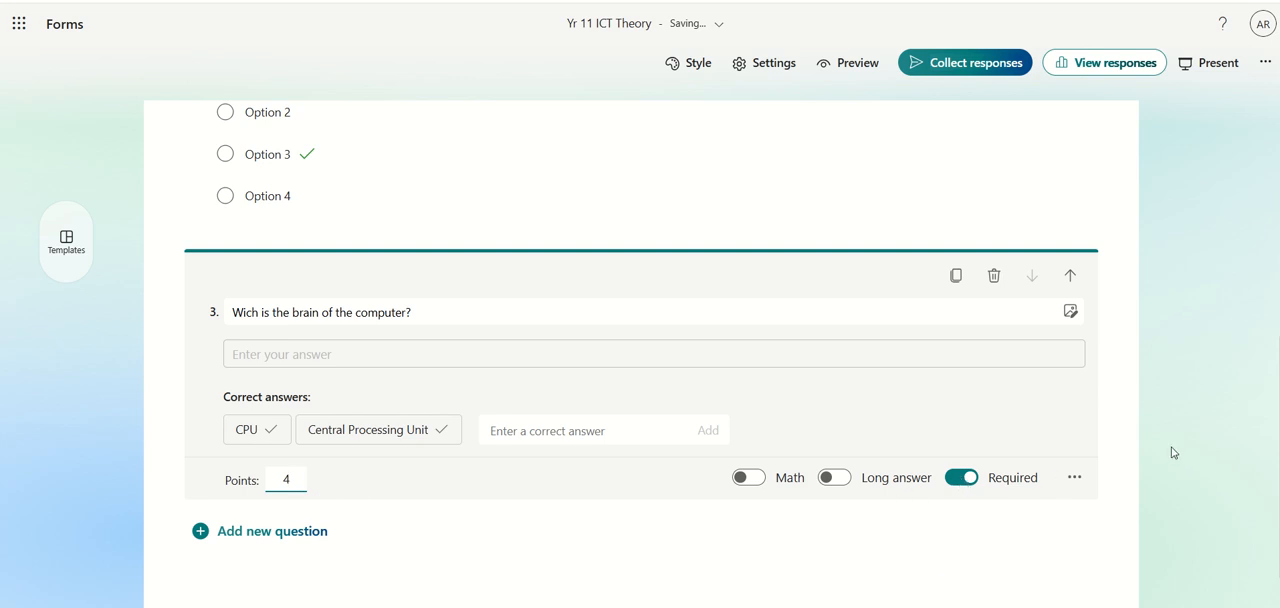
pyautogui.click(1166, 412)
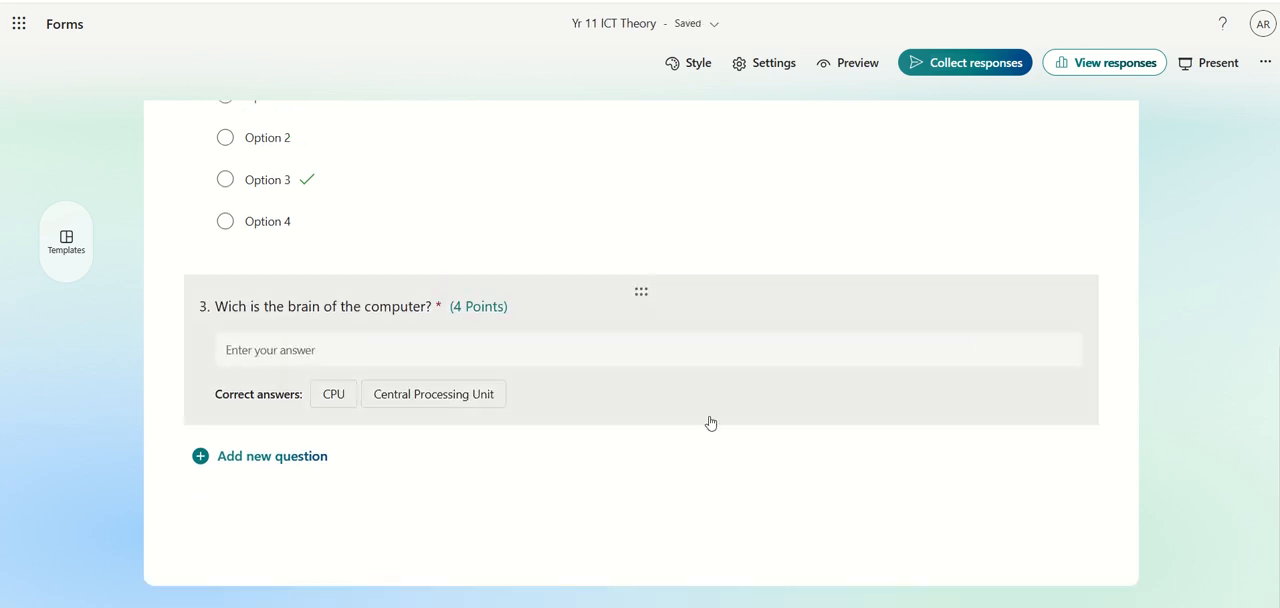
# Remove both correct answers, Central Processing Unit and CPU, from question 3
pyautogui.click(600, 387)
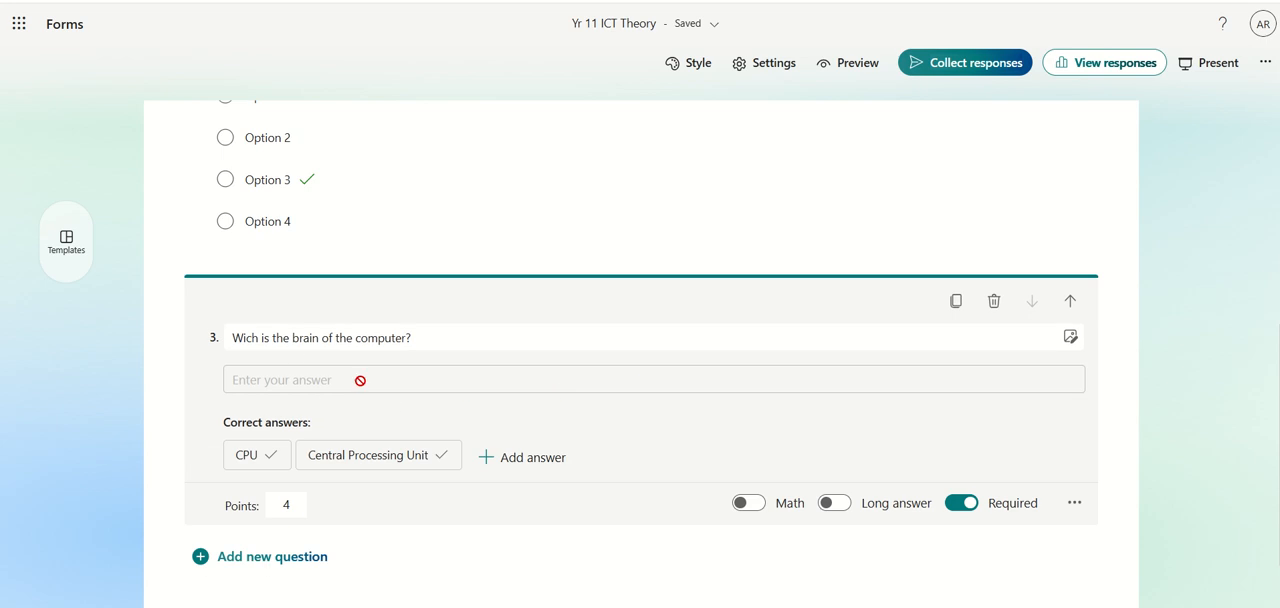
pyautogui.click(442, 458)
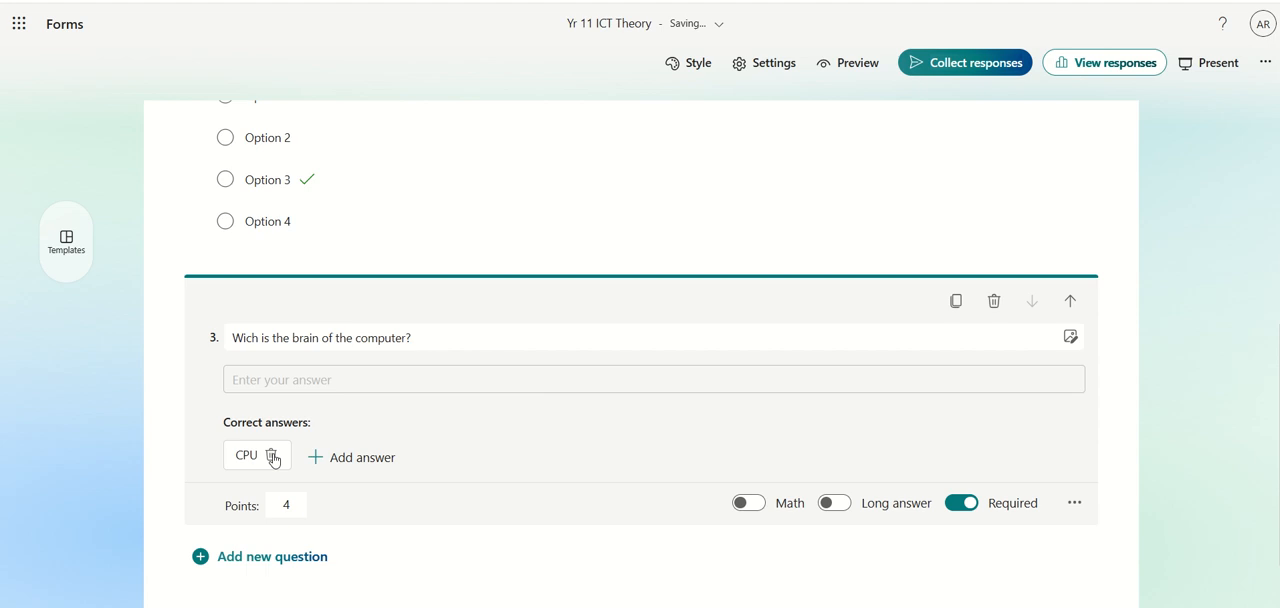
pyautogui.click(274, 457)
pyautogui.click(1203, 405)
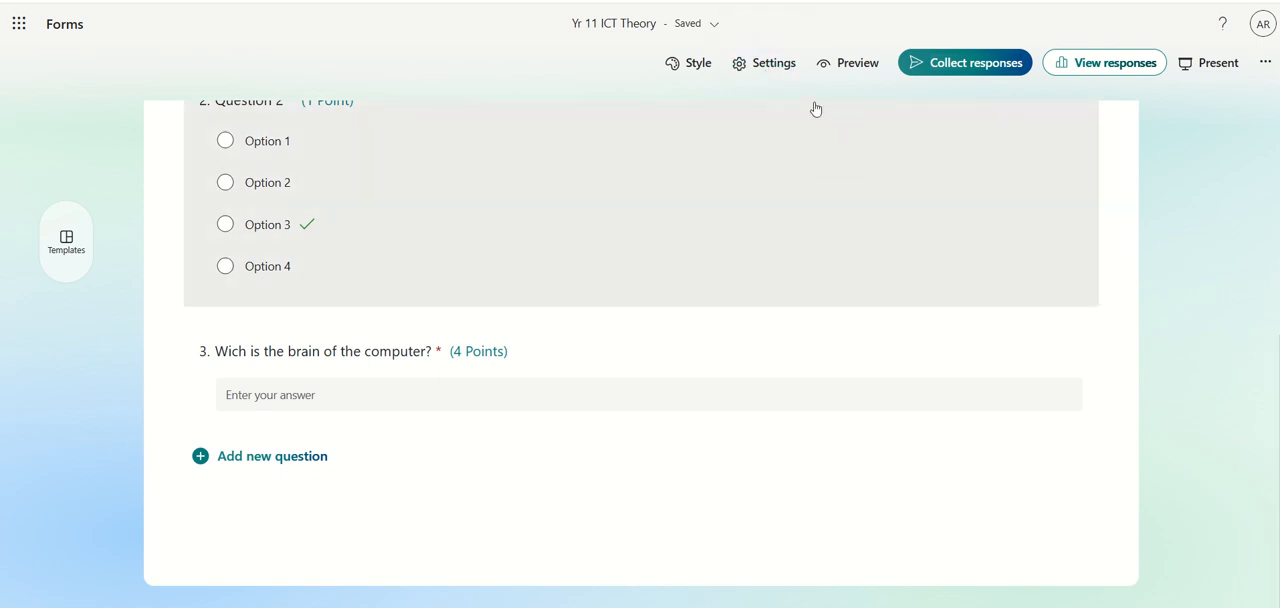
# Turn off showing results automatically in the quiz settings and review the respondent and response options
pyautogui.click(768, 63)
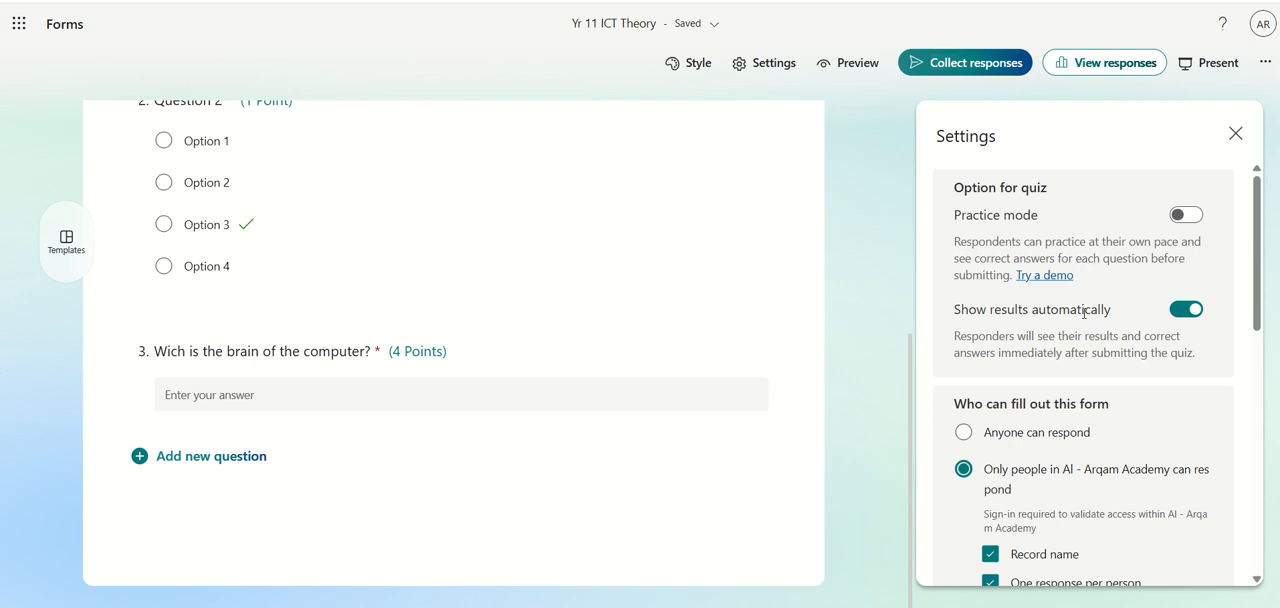
pyautogui.click(1184, 312)
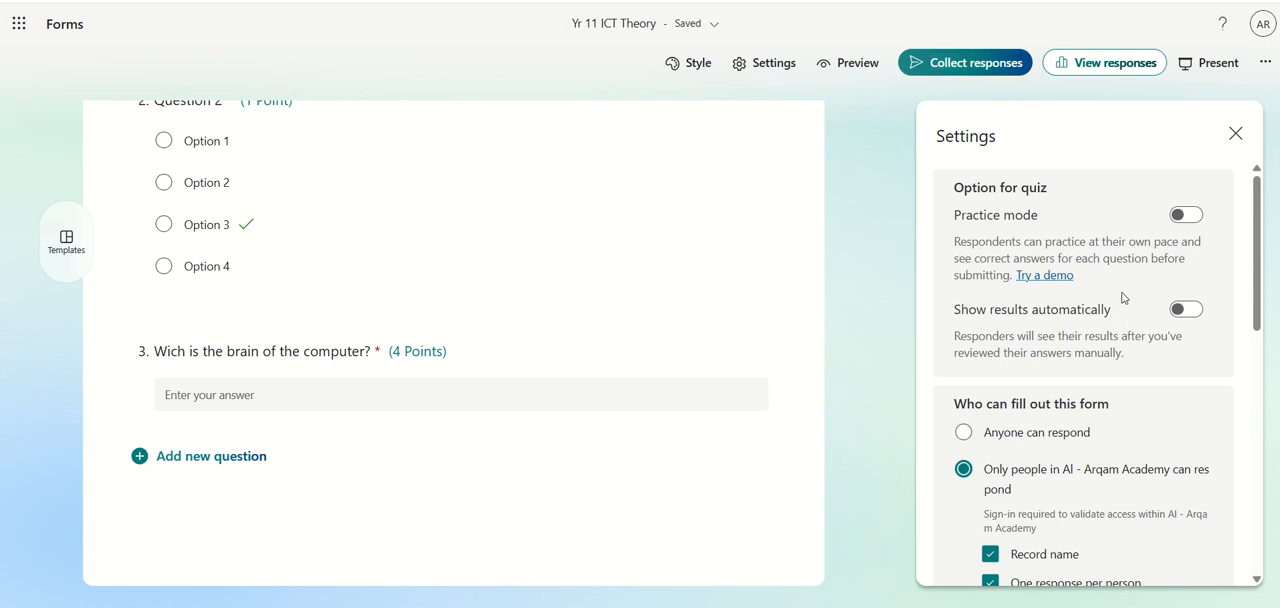
pyautogui.scroll(-3, 1123, 297)
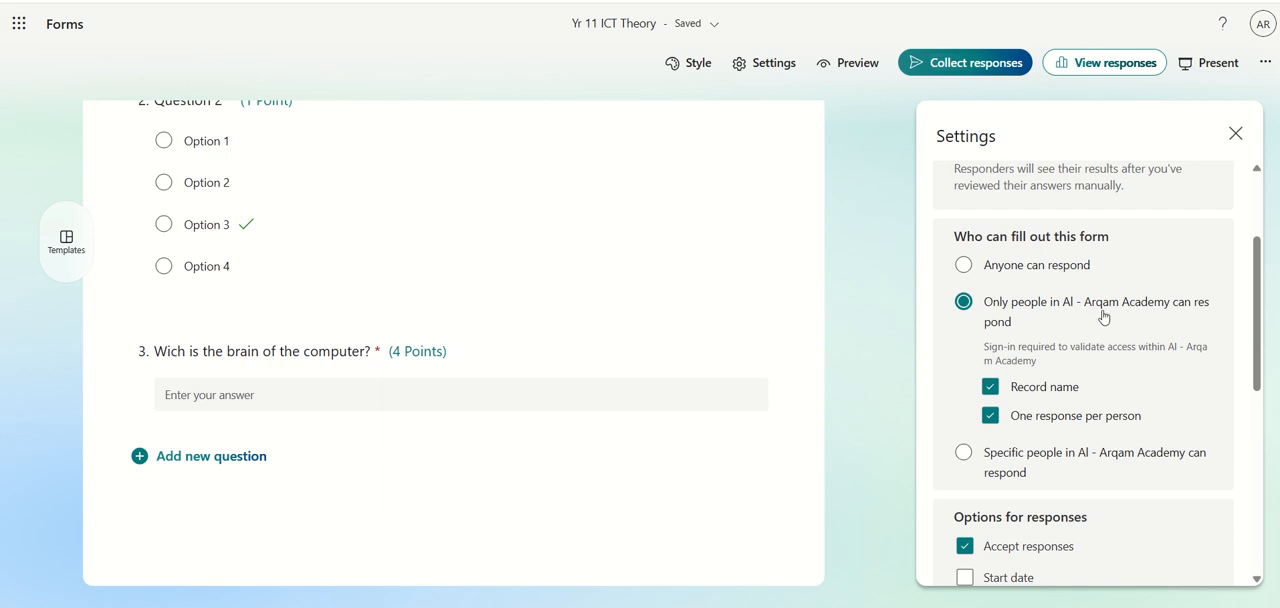
pyautogui.scroll(-5, 1118, 308)
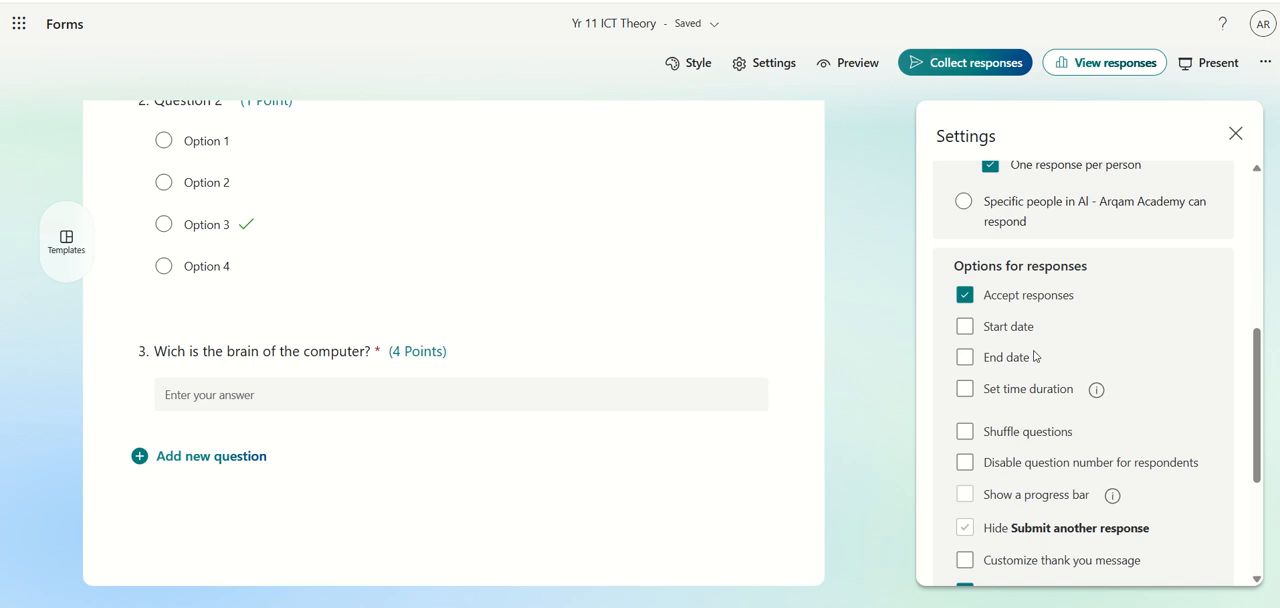
pyautogui.scroll(-3, 1035, 356)
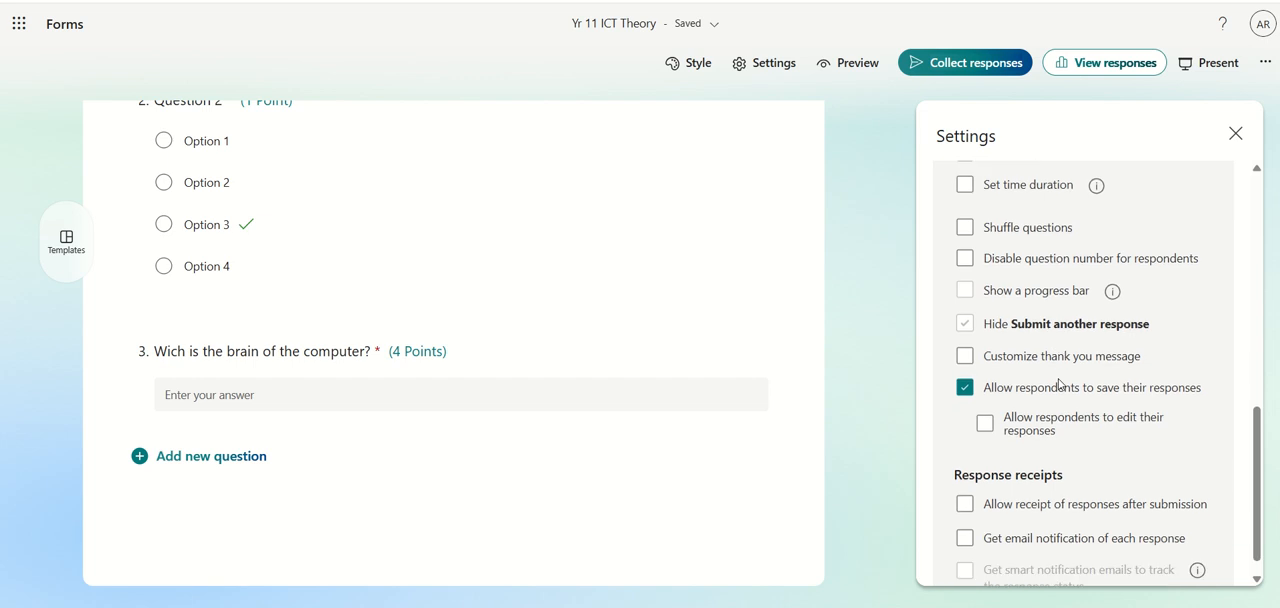
pyautogui.scroll(3, 1183, 429)
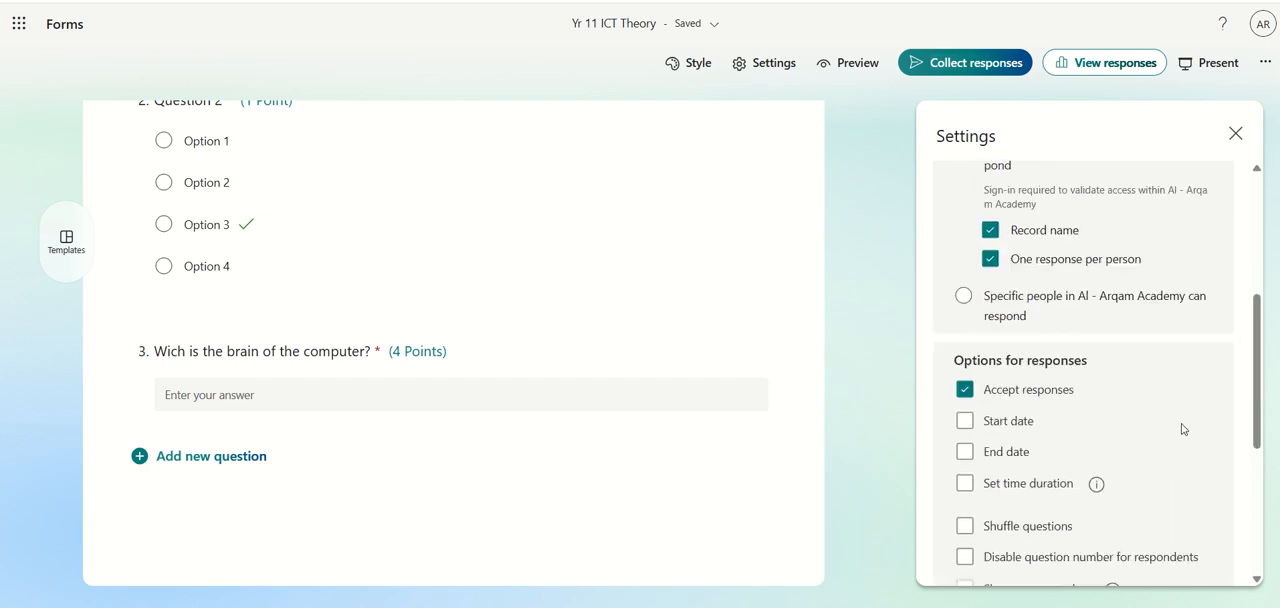
pyautogui.scroll(4, 1183, 429)
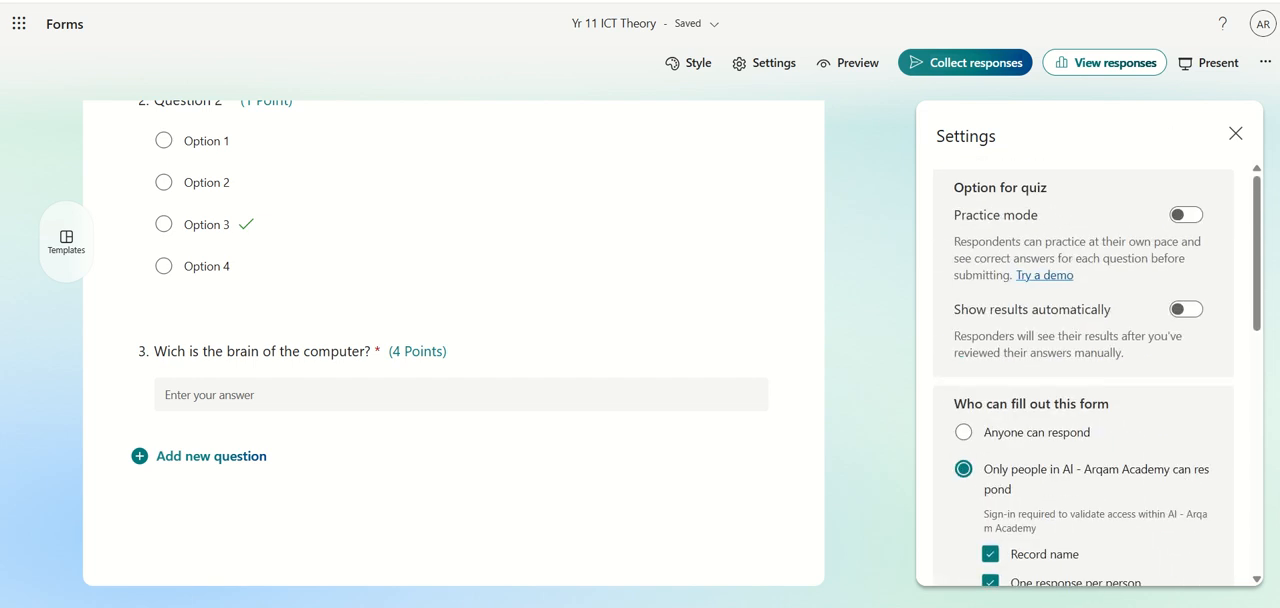
pyautogui.click(880, 125)
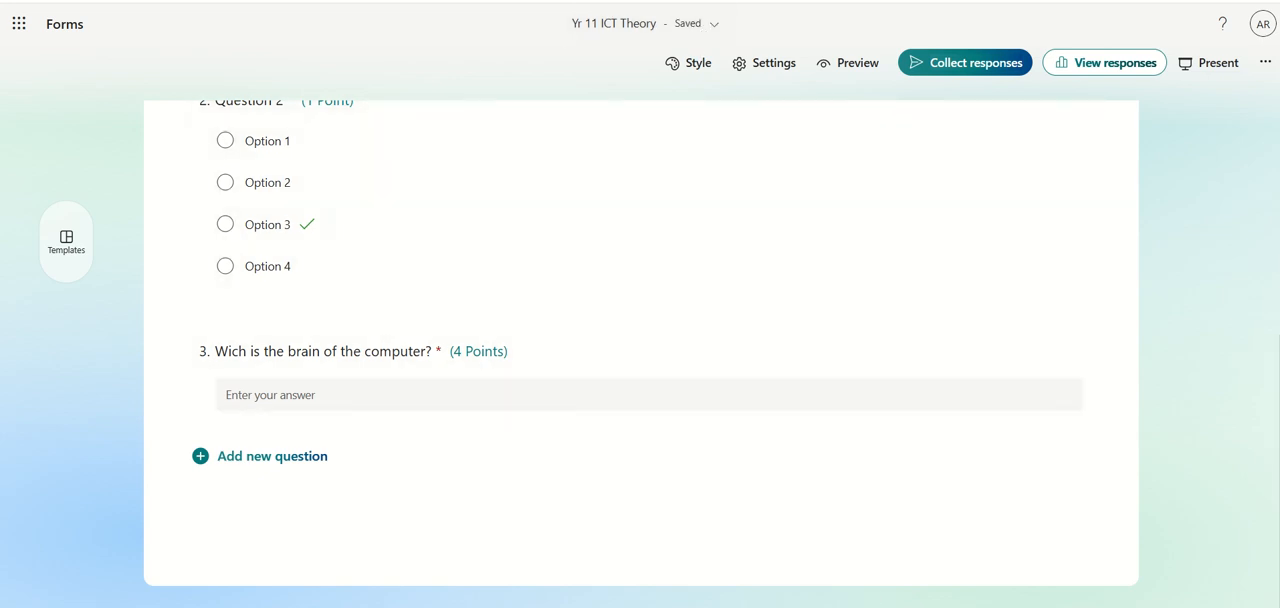
# Switch to Microsoft Teams, maximize it and open the assignments of the 11A ICT 2025-2026 class
pyautogui.press('super')
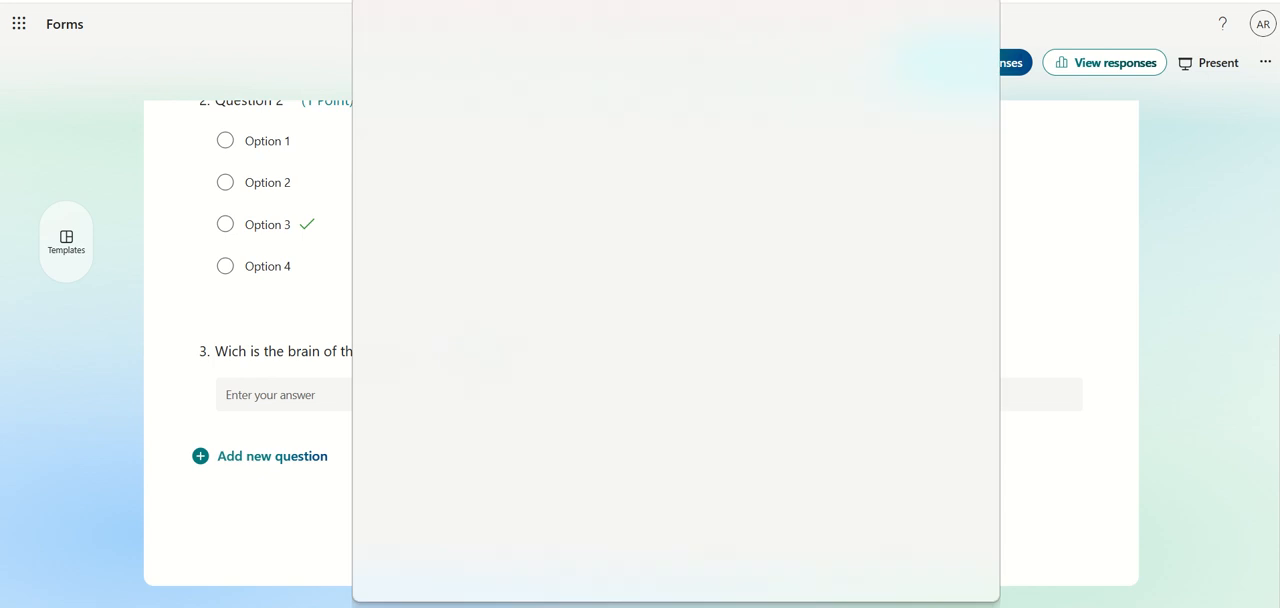
pyautogui.write('tea')
pyautogui.press('Return')
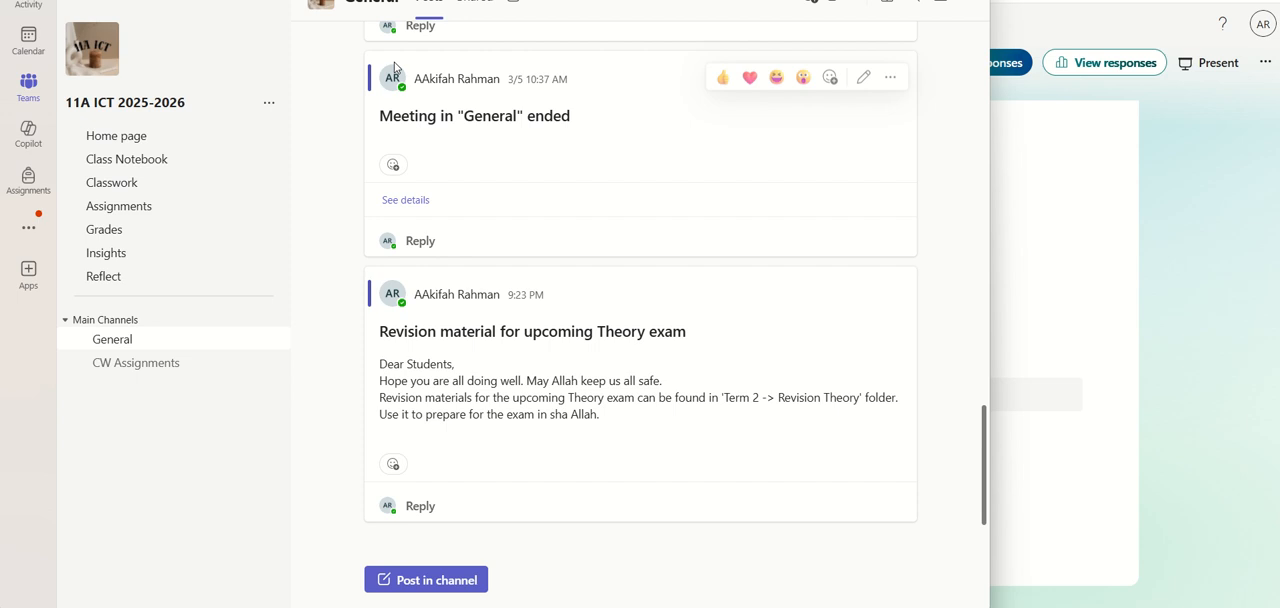
pyautogui.press('super+Up')
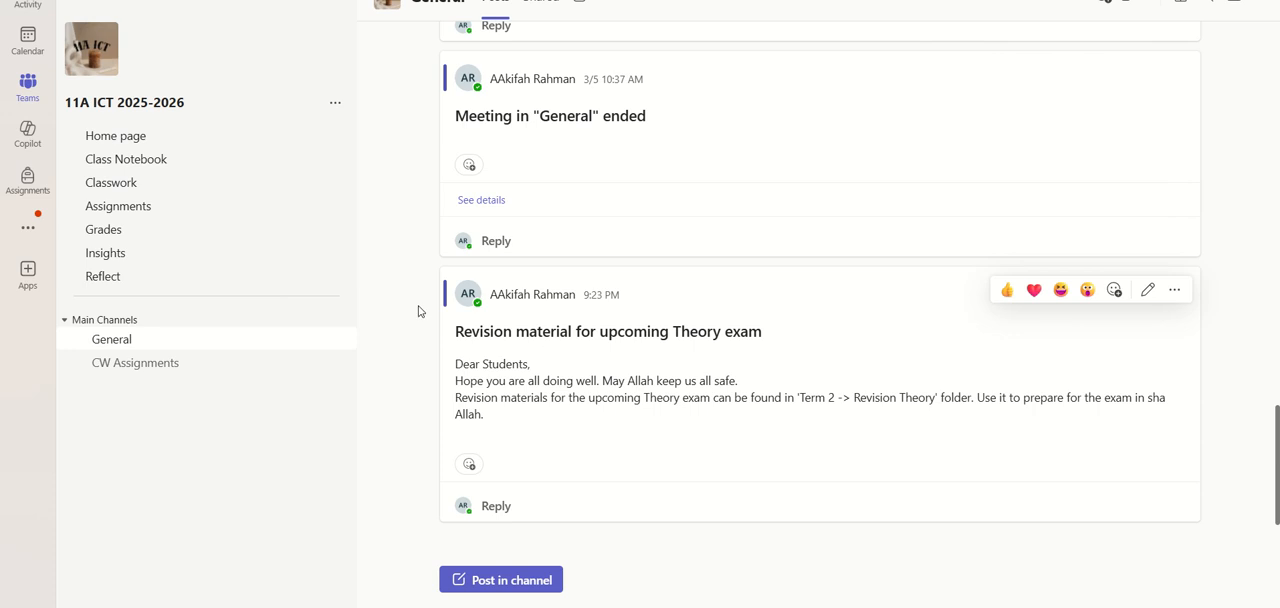
pyautogui.click(150, 213)
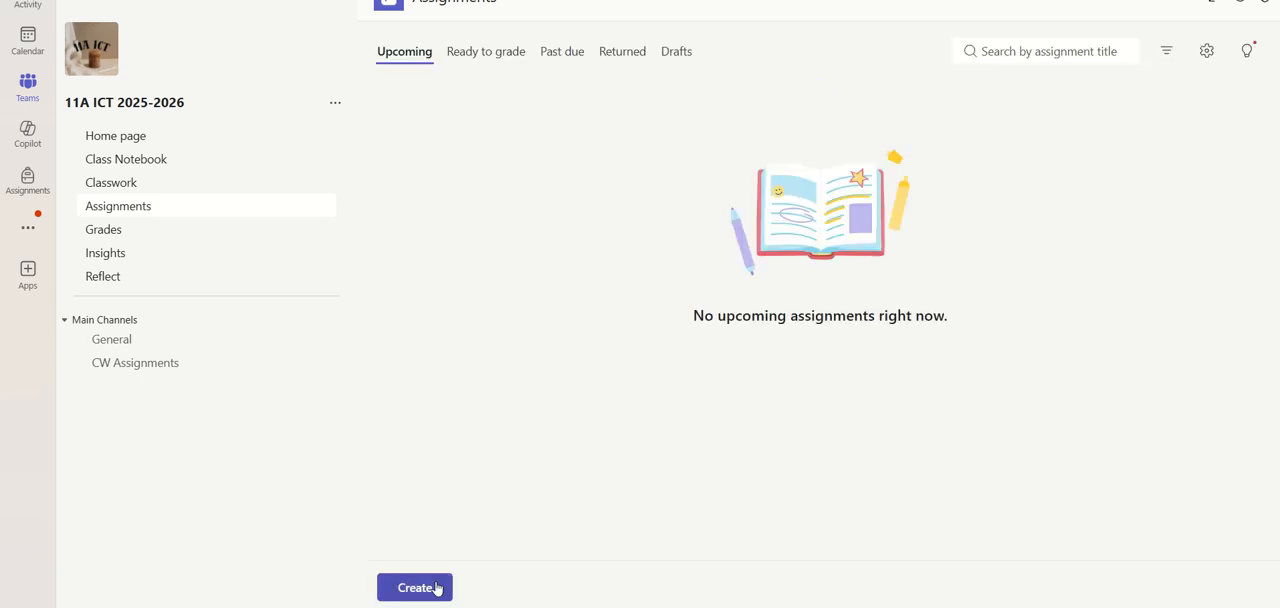
# Create a new quiz assignment for the class with the Yr 11 ICT Theory quiz attached
pyautogui.click(437, 589)
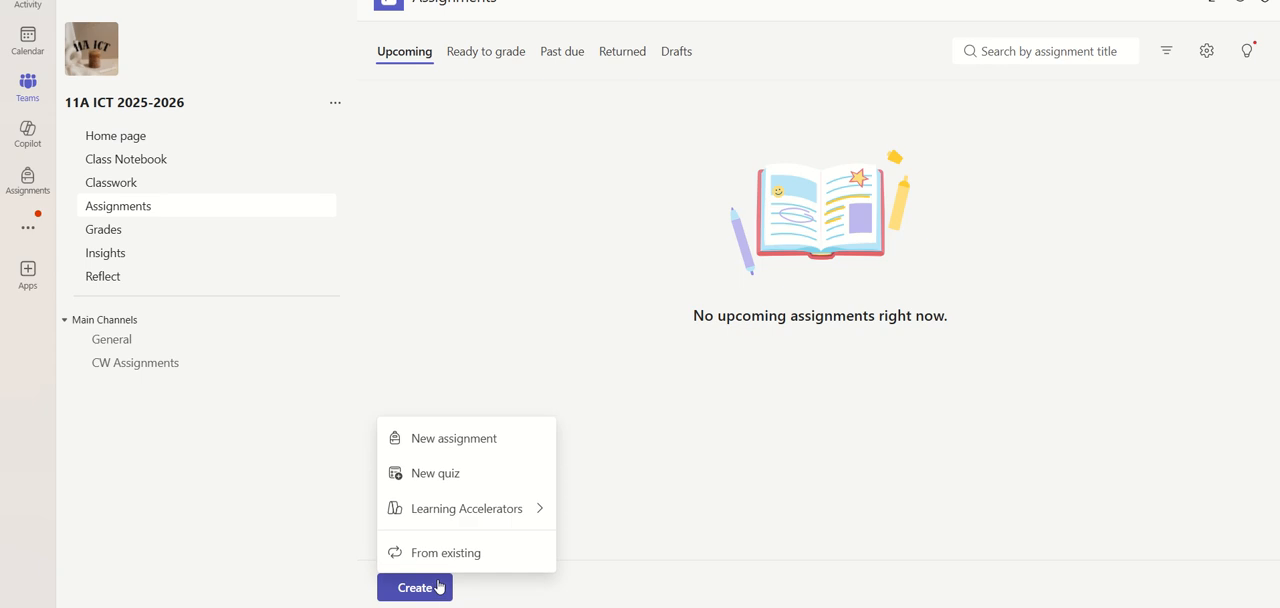
pyautogui.click(450, 475)
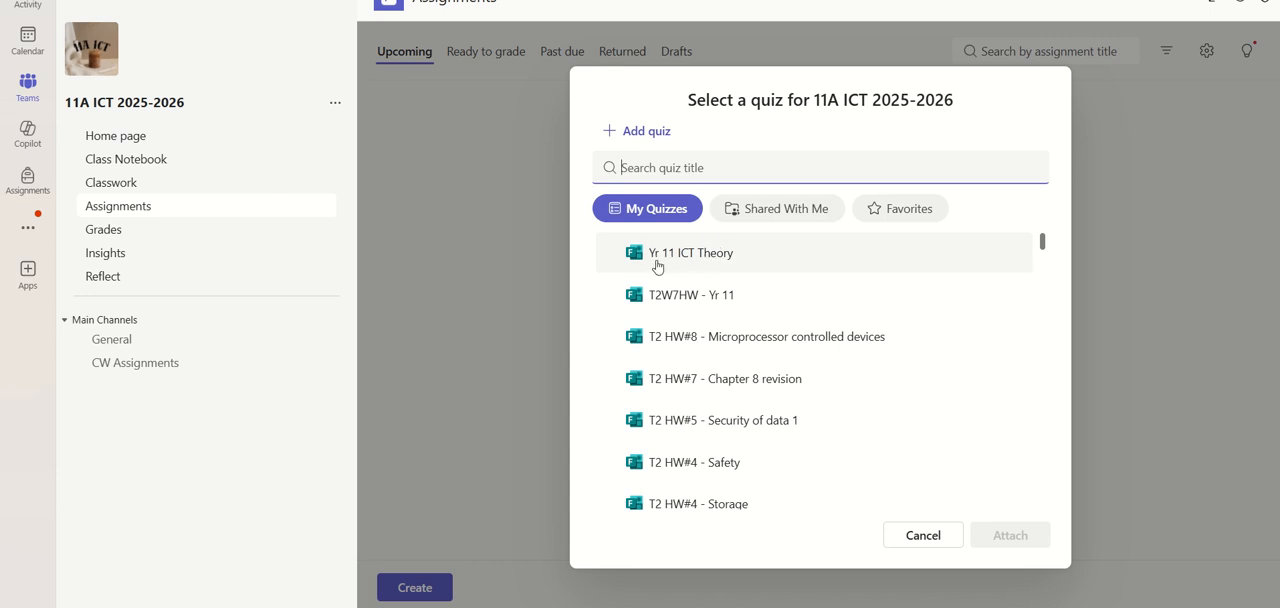
pyautogui.click(722, 258)
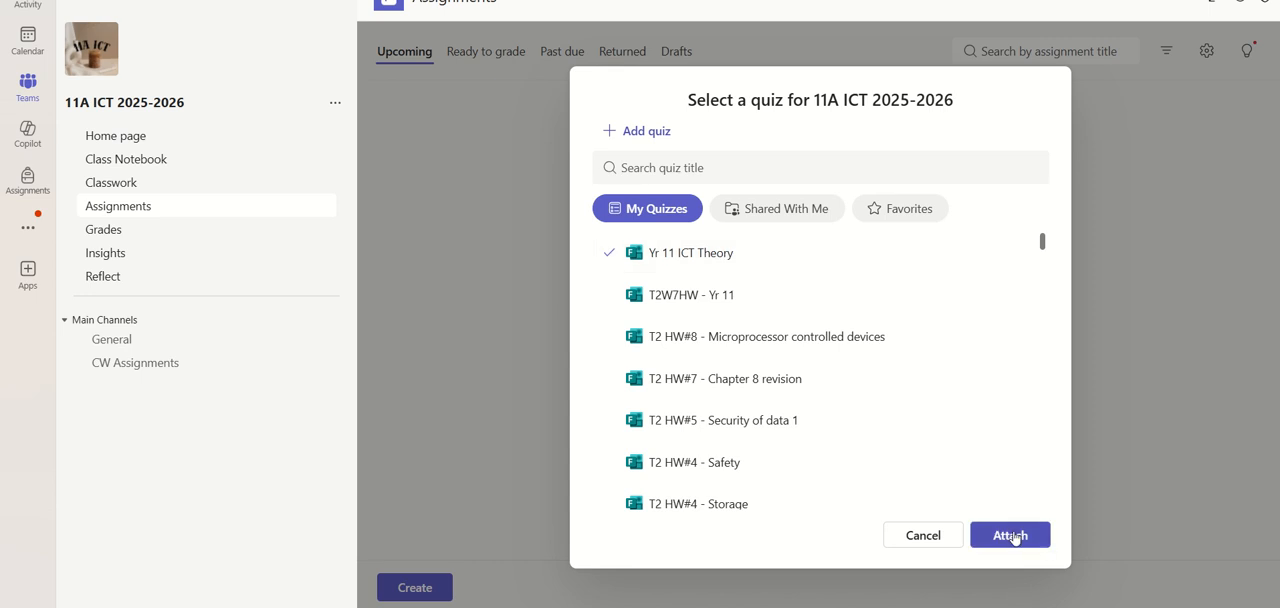
pyautogui.click(1015, 538)
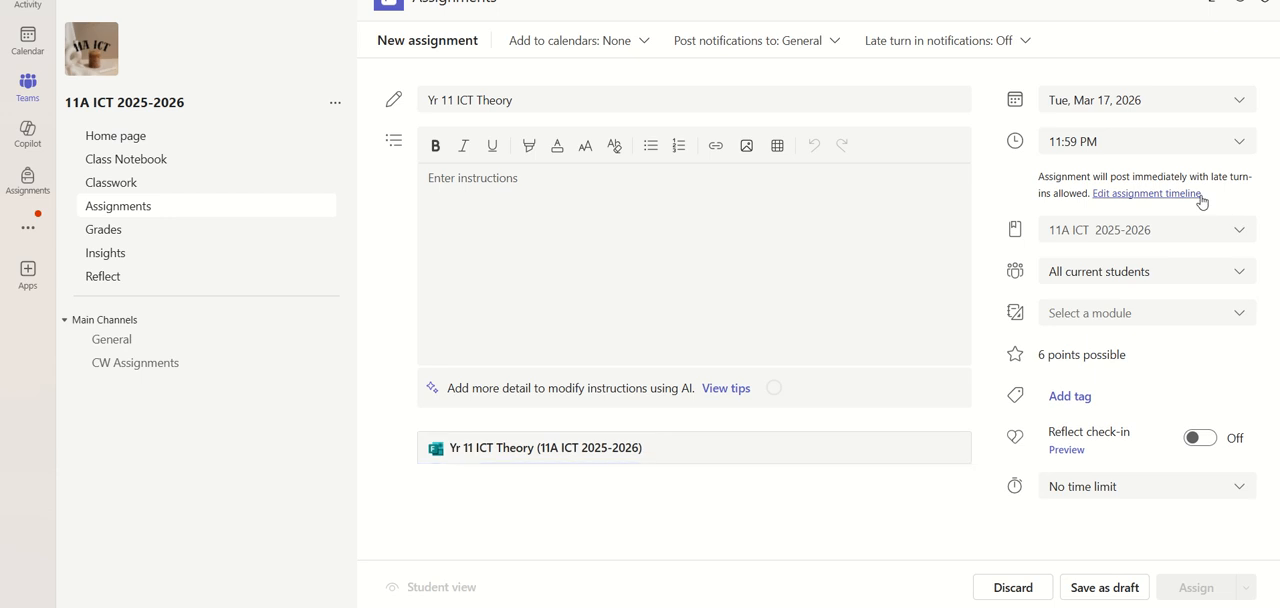
# Set the assignment's due date to Thu, Mar 26, 2026 at 8:00 PM
pyautogui.click(1234, 106)
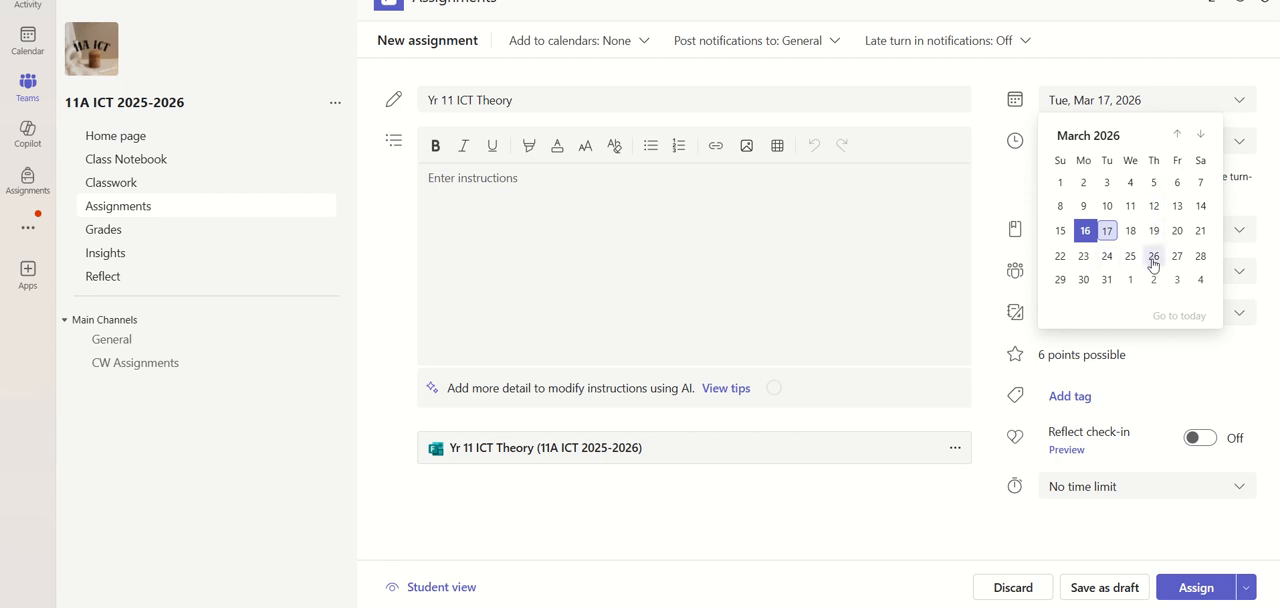
pyautogui.click(1153, 256)
pyautogui.click(1239, 141)
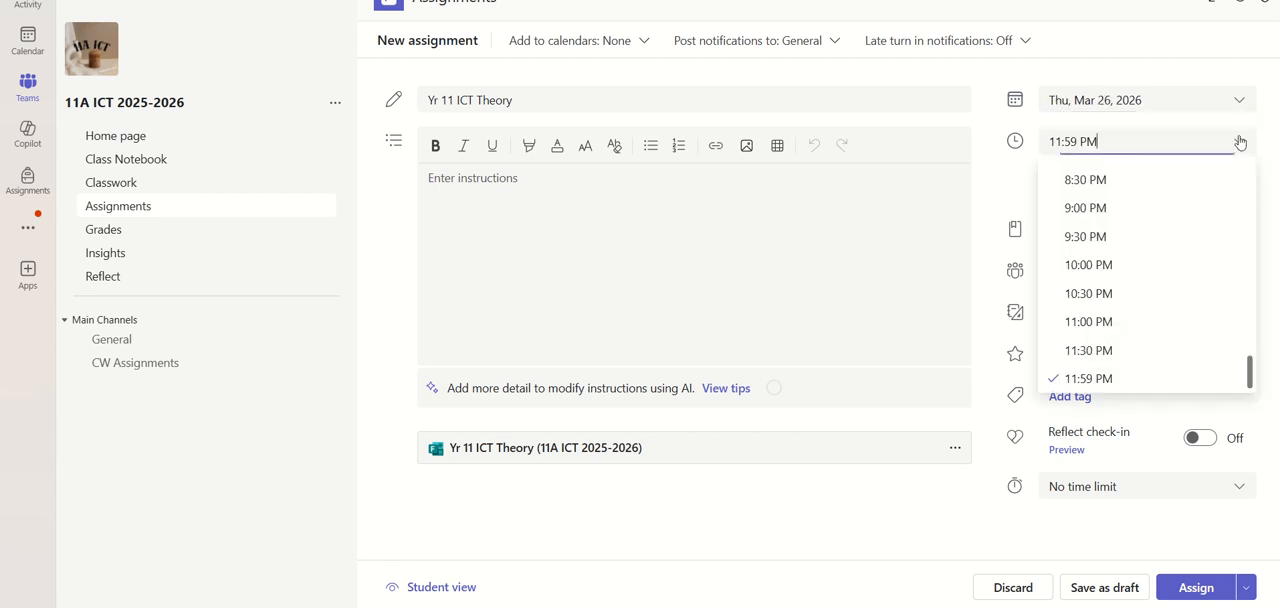
pyautogui.scroll(3, 1133, 200)
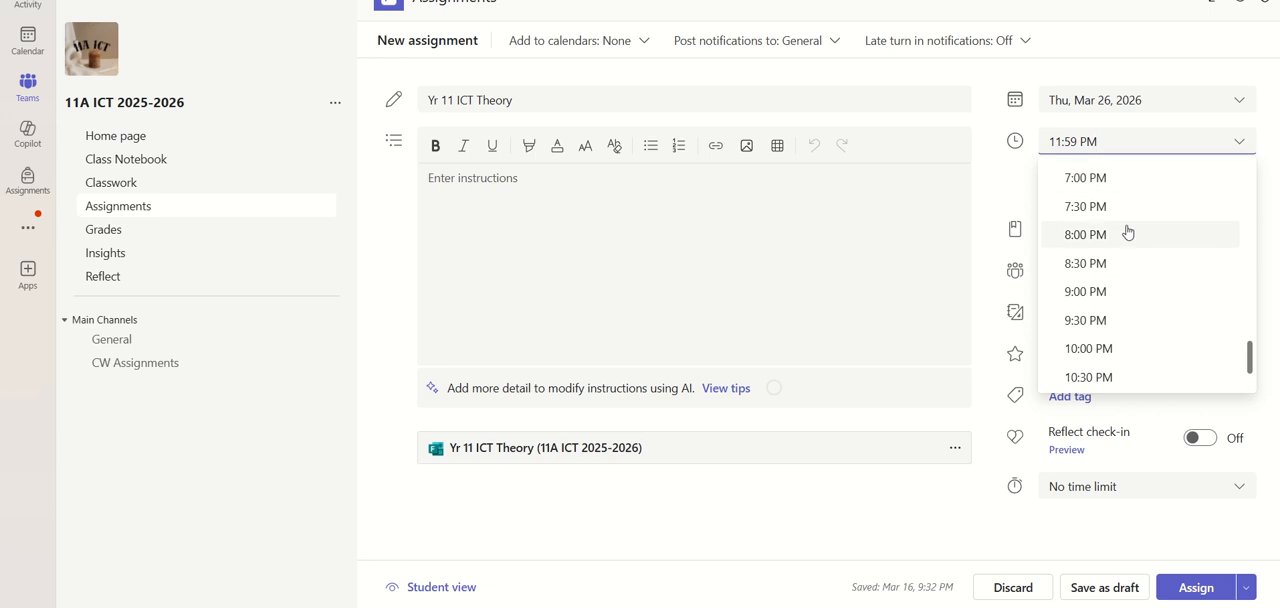
pyautogui.click(1131, 232)
# Enable a schedule date in the assignment timeline and set it to Thu, Mar 26, 2026
pyautogui.click(1182, 194)
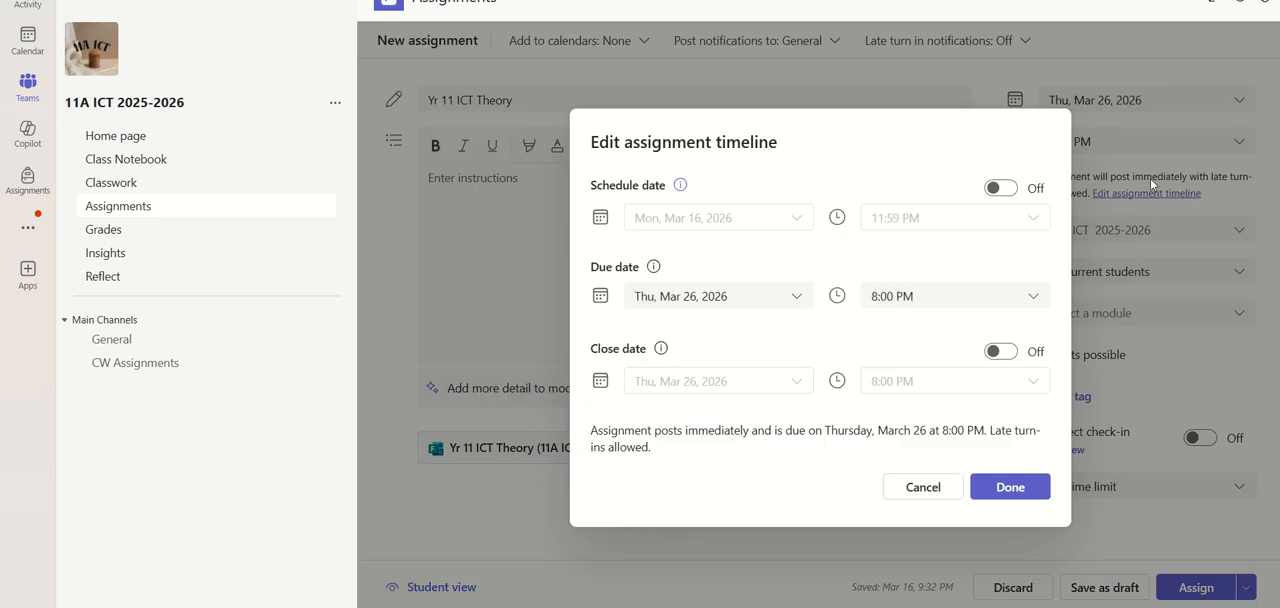
pyautogui.click(1000, 188)
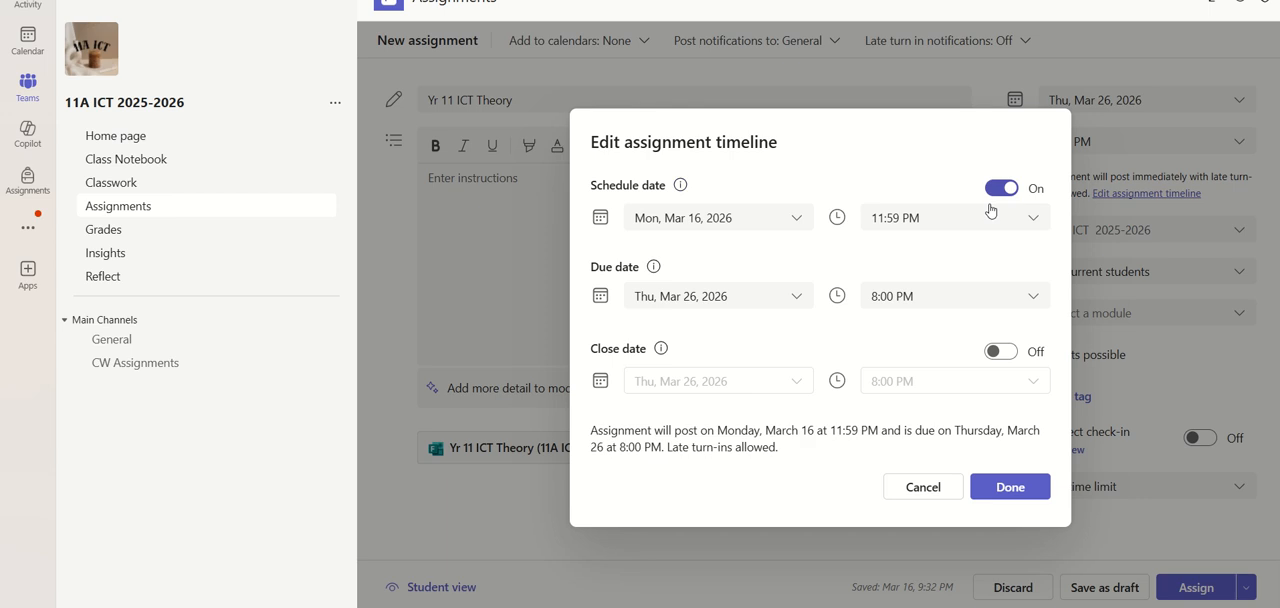
pyautogui.click(796, 218)
pyautogui.click(740, 373)
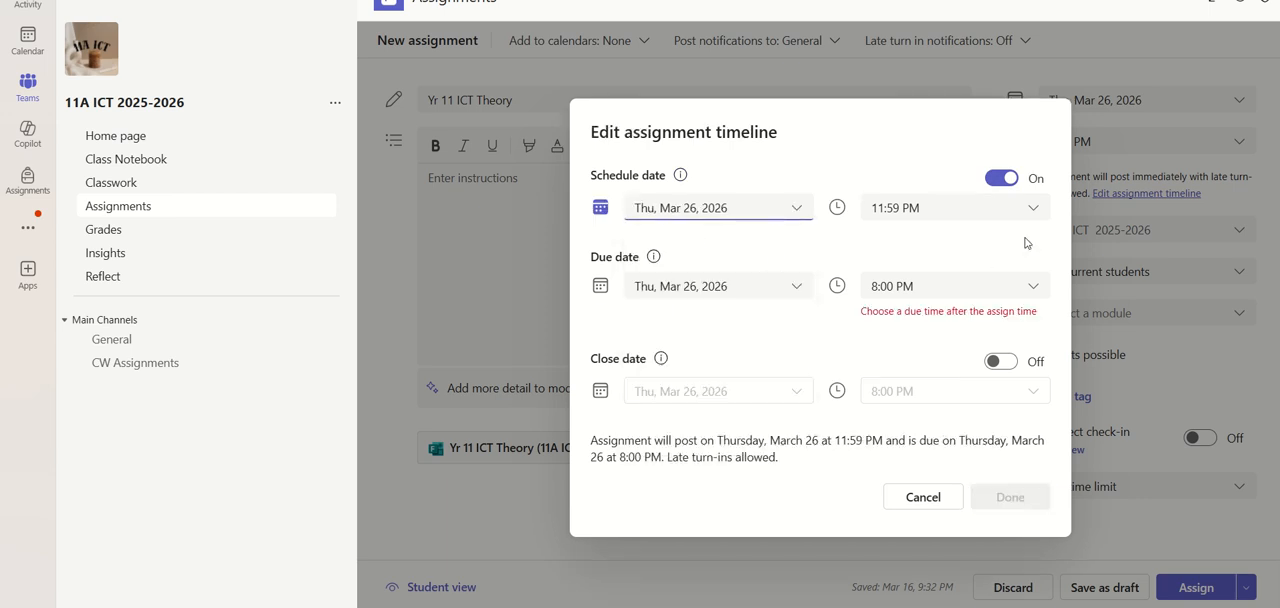
# Set the assignment's schedule time to 8:00 PM
pyautogui.click(1030, 208)
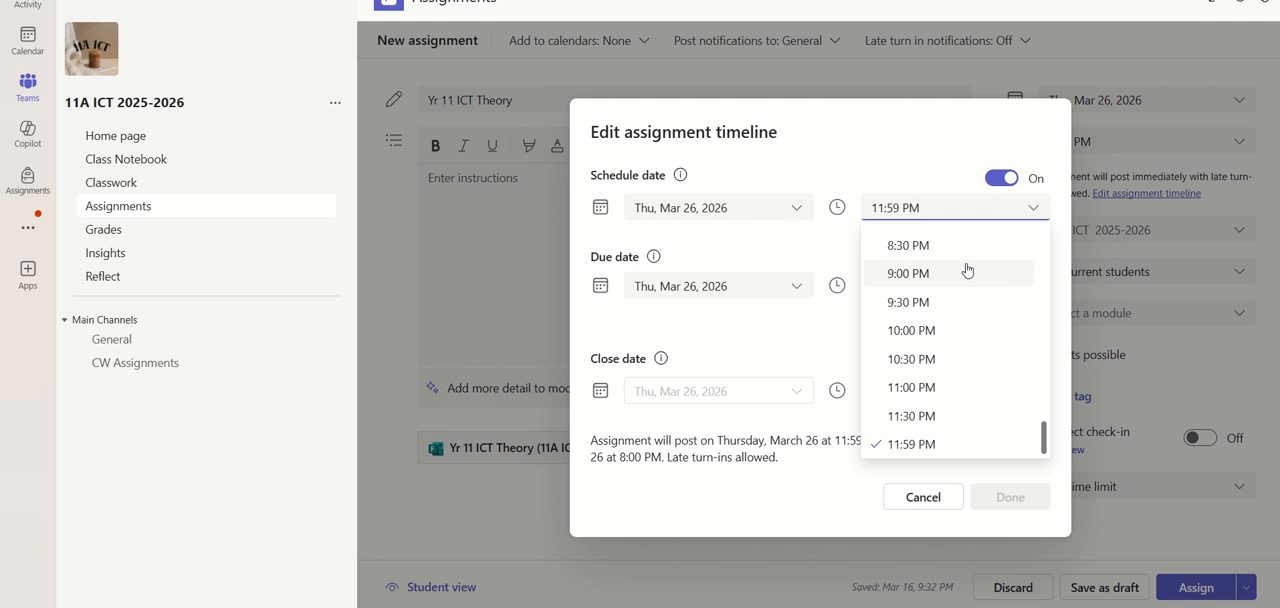
pyautogui.scroll(2, 963, 271)
pyautogui.click(946, 297)
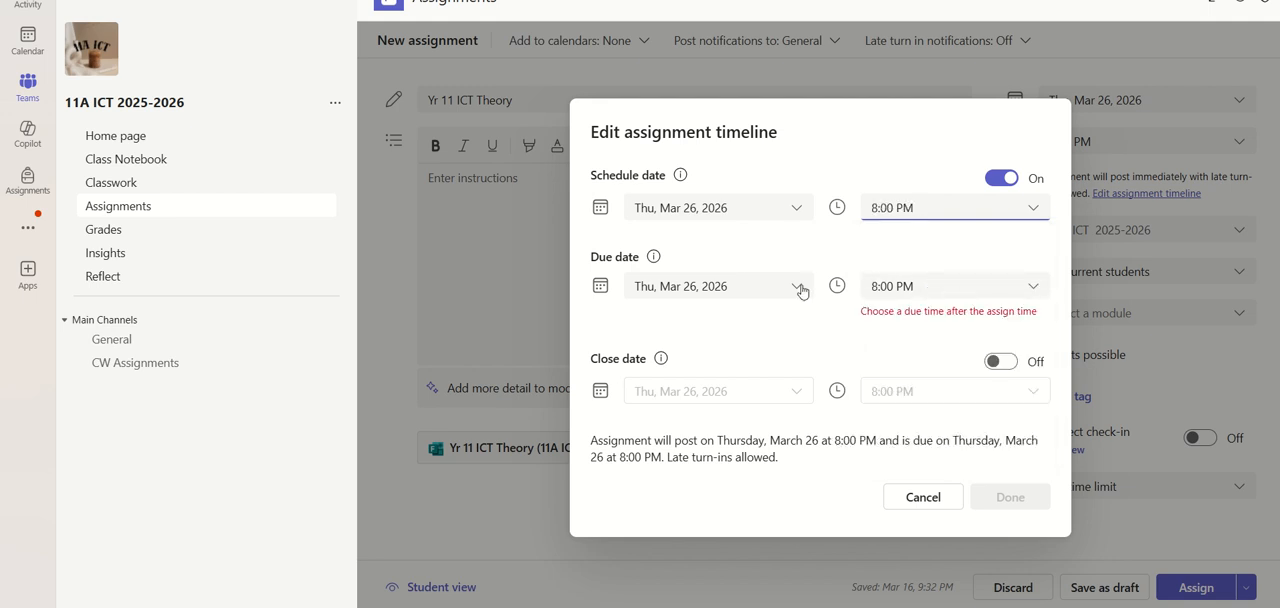
# Set the assignment's due time to 8:30 AM in the timeline
pyautogui.click(1033, 288)
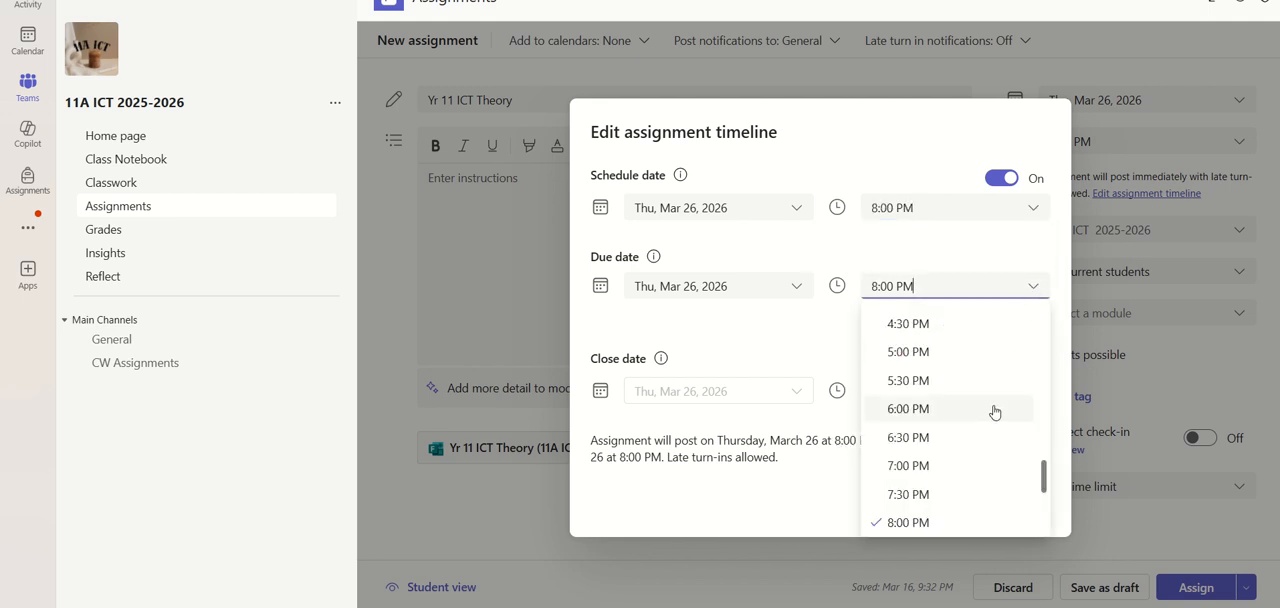
pyautogui.scroll(3, 981, 374)
pyautogui.scroll(6, 981, 374)
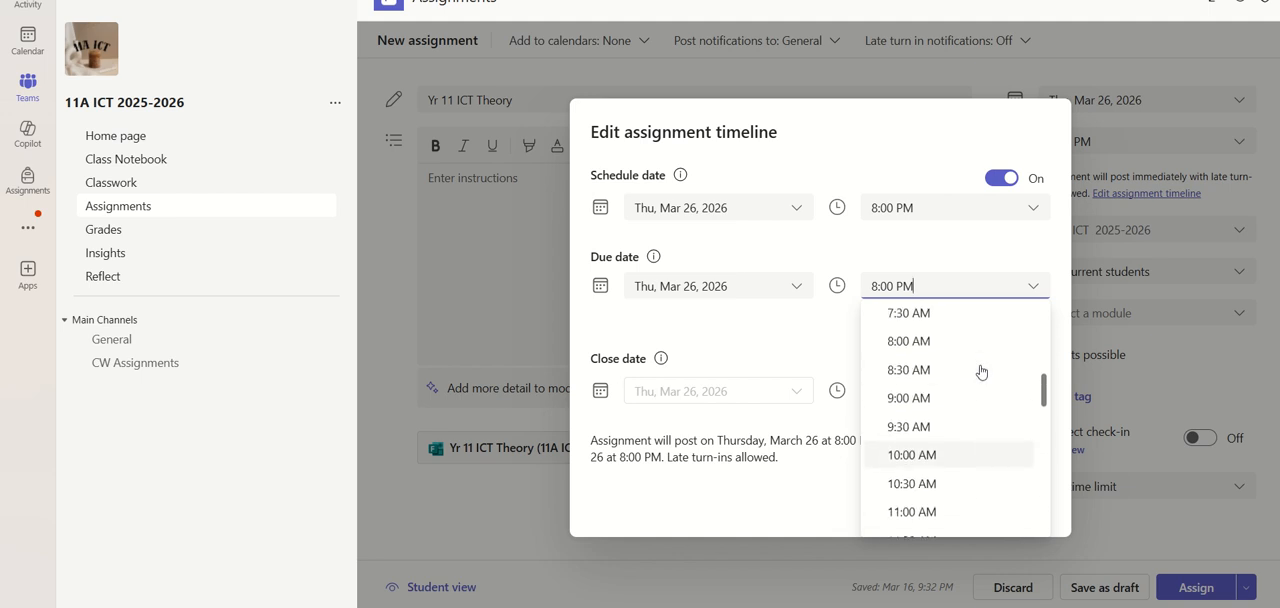
pyautogui.click(960, 370)
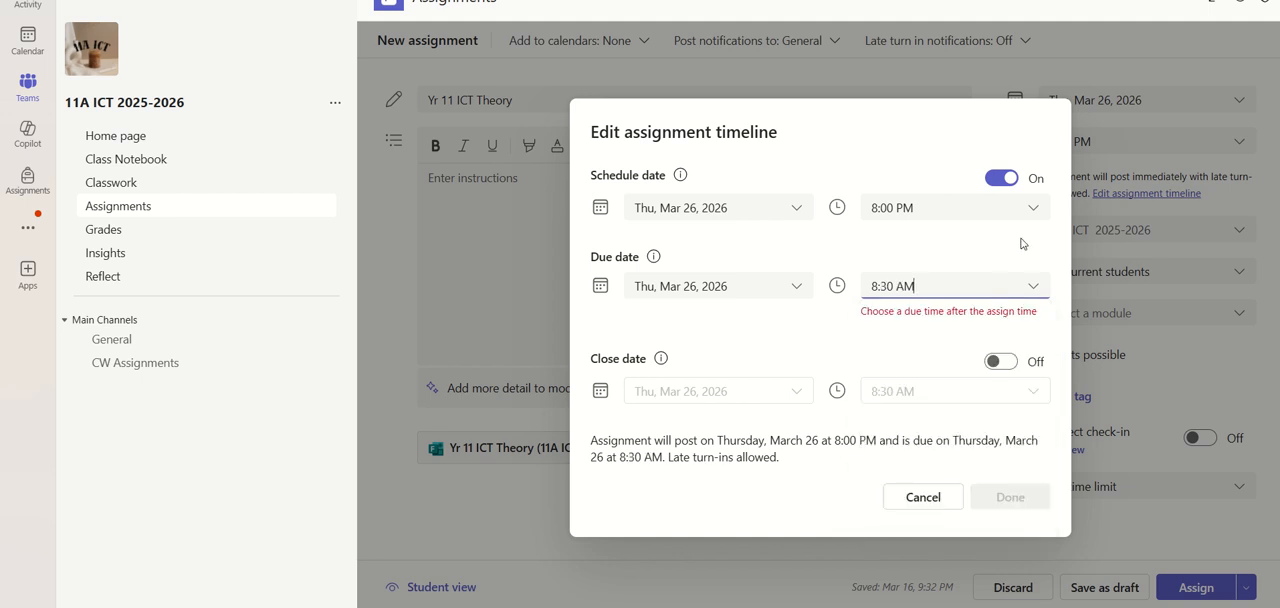
# Set the assignment's schedule time to 8:00 AM and apply the edited timeline
pyautogui.click(1032, 208)
pyautogui.scroll(6, 955, 355)
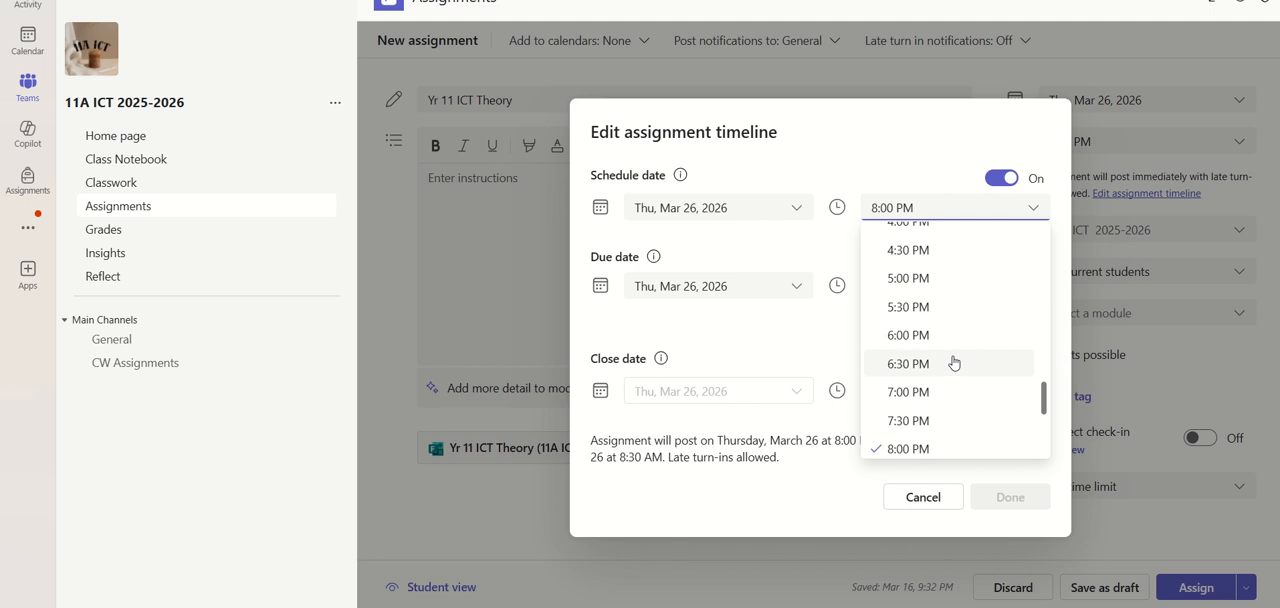
pyautogui.scroll(6, 951, 326)
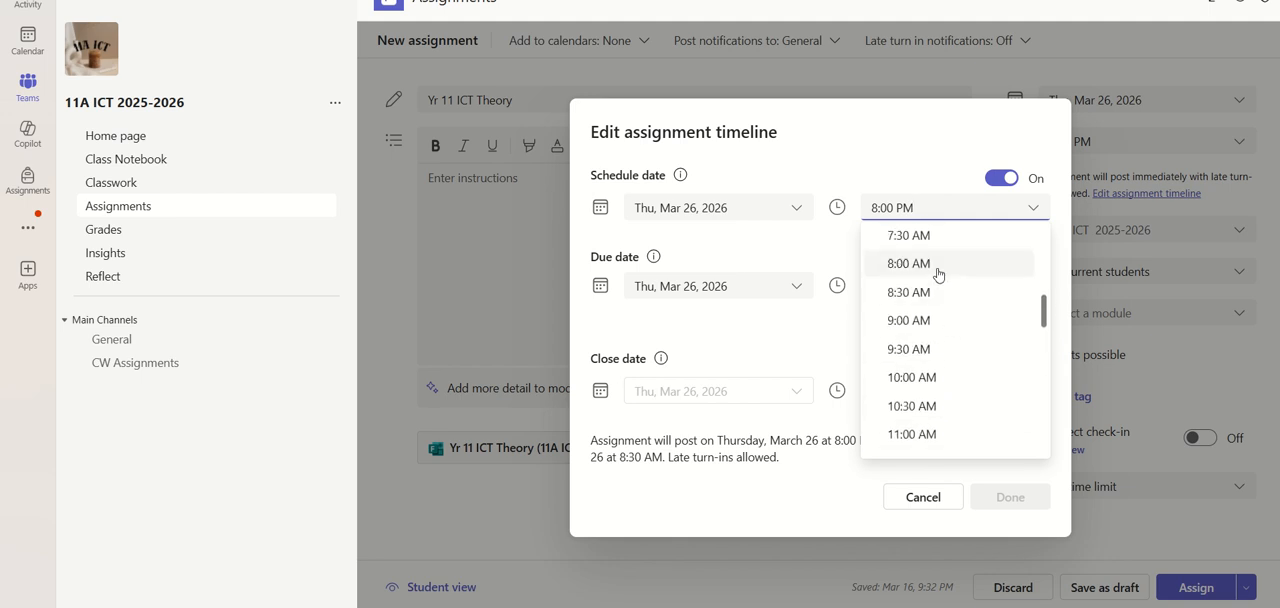
pyautogui.click(922, 268)
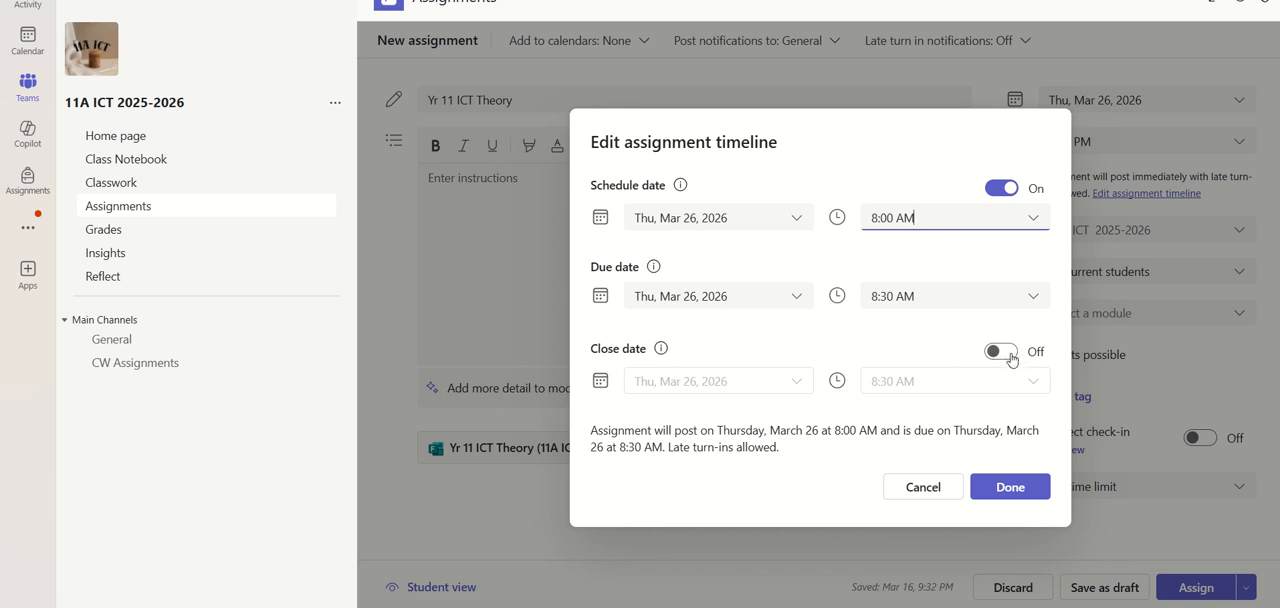
pyautogui.click(1020, 487)
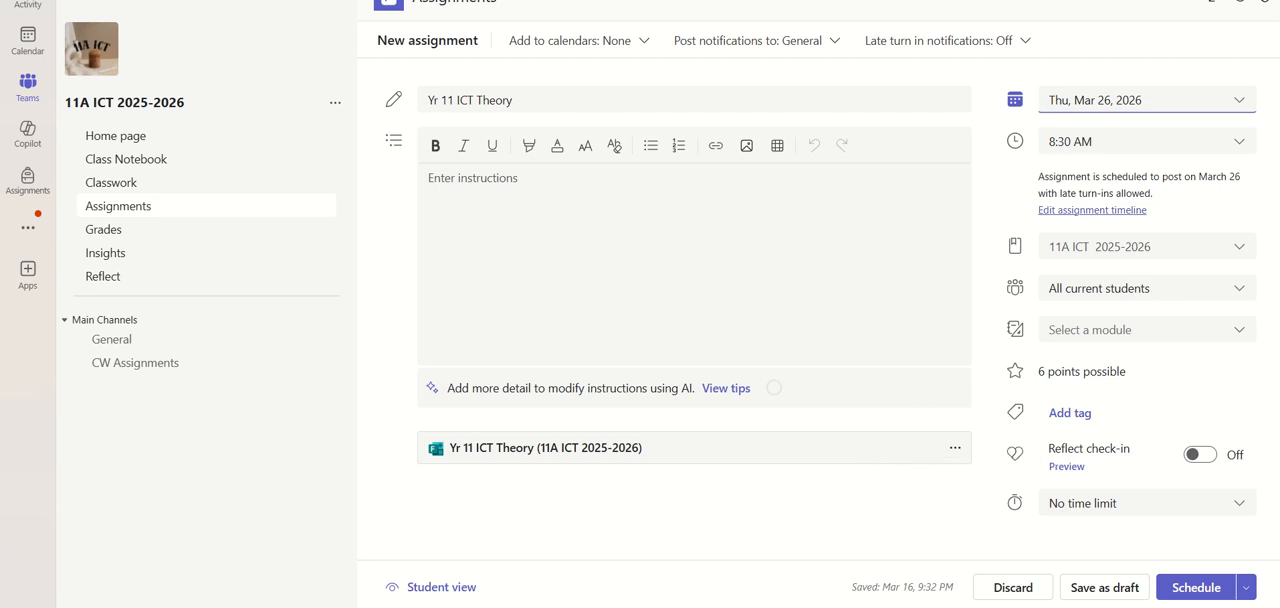
# Switch to Microsoft Forms and open the answer review for the Yr 9 ICT T1 Assessment 2 (2) quiz responses
pyautogui.click(707, 560)
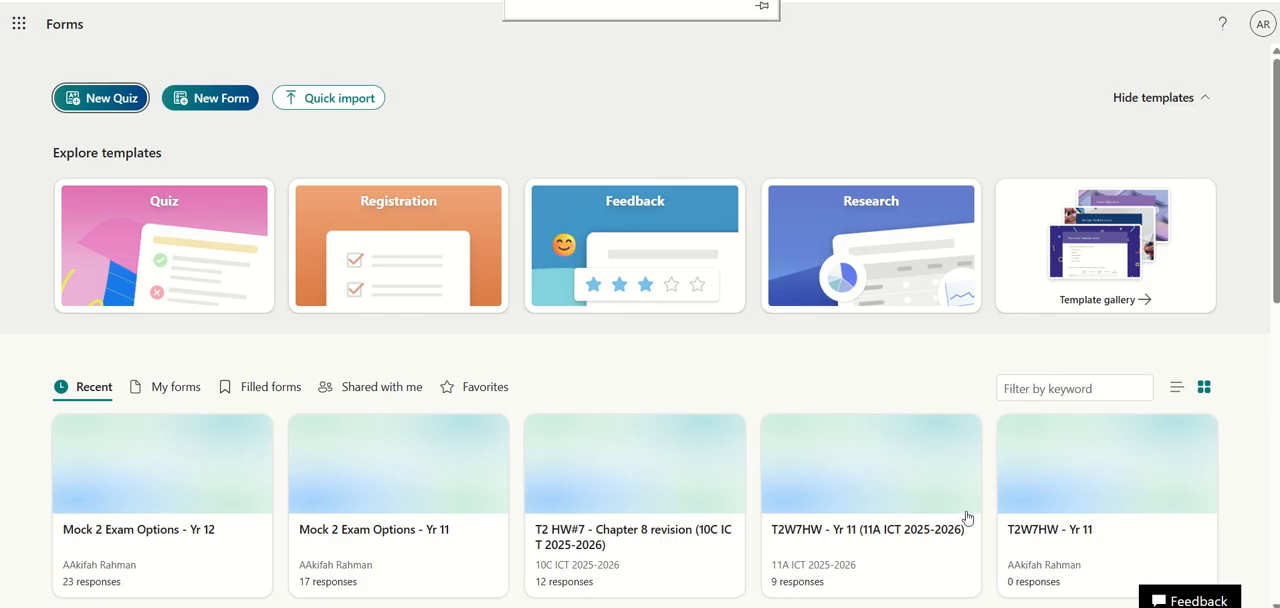
pyautogui.scroll(-2, 789, 423)
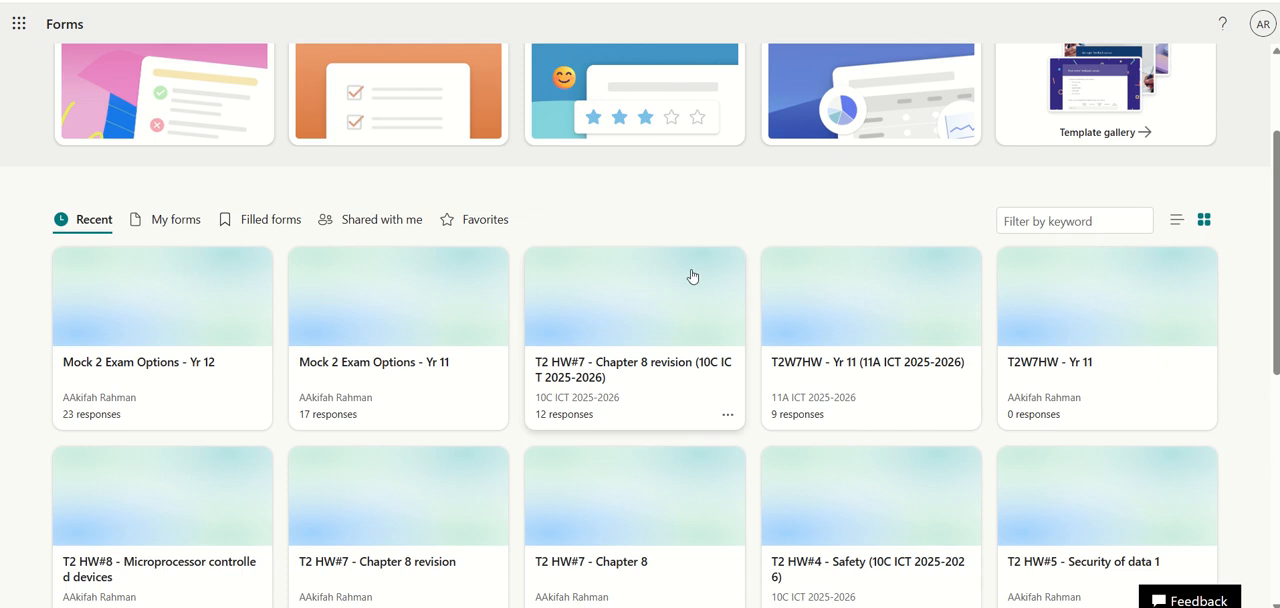
pyautogui.moveTo(640, 2)
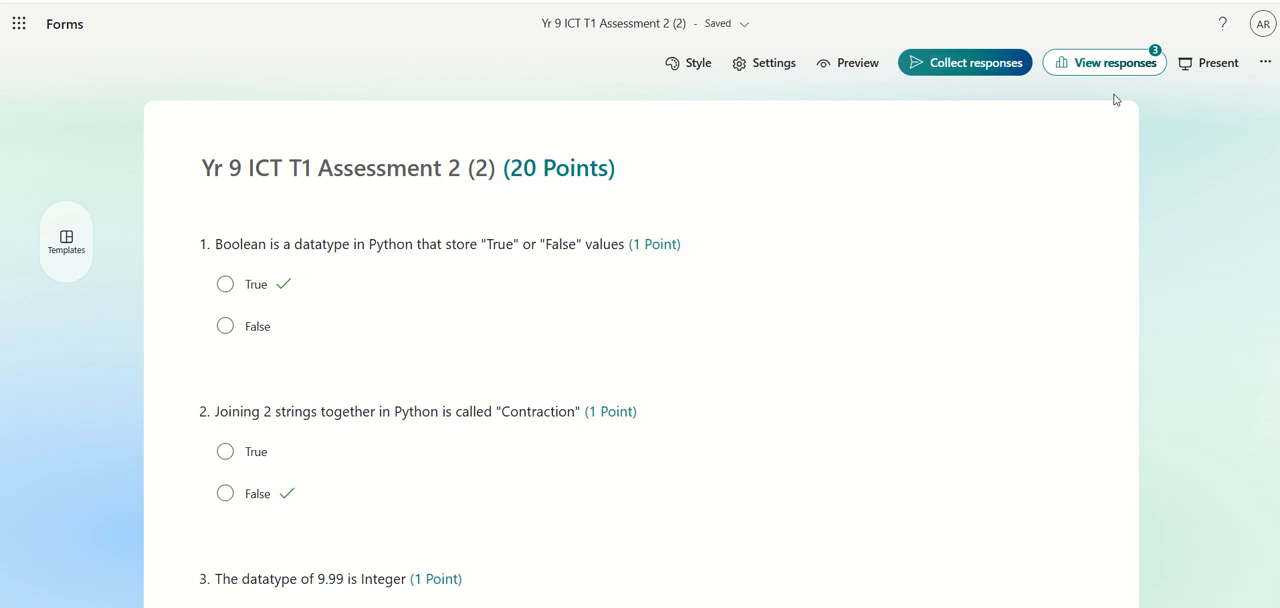
pyautogui.click(1095, 66)
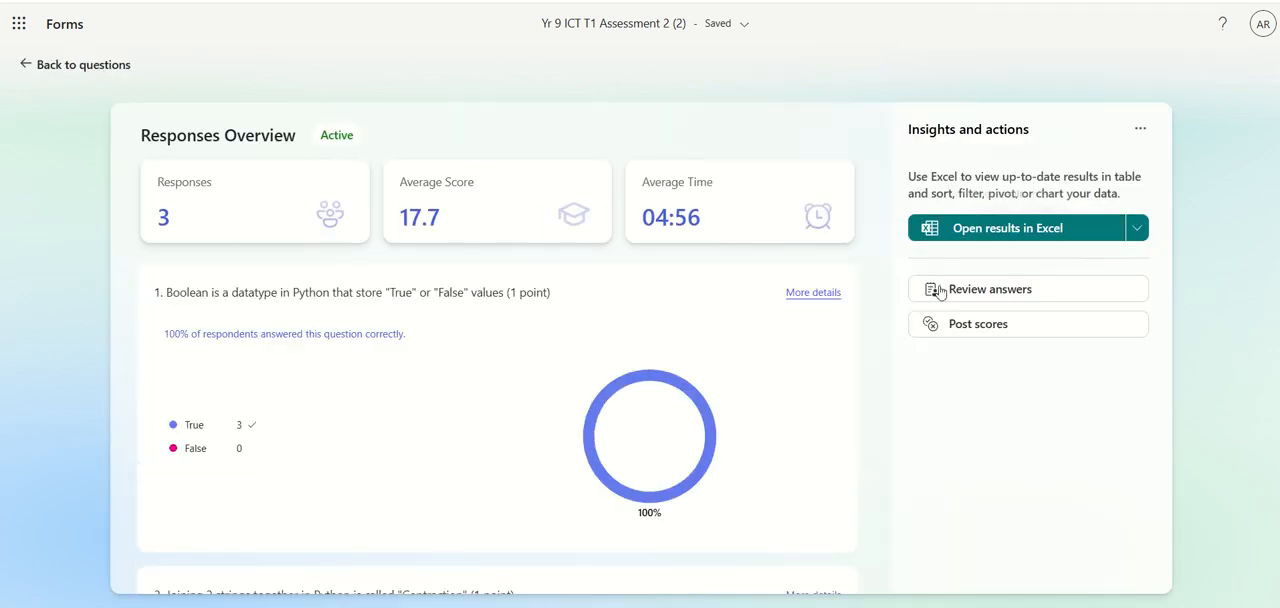
pyautogui.click(990, 290)
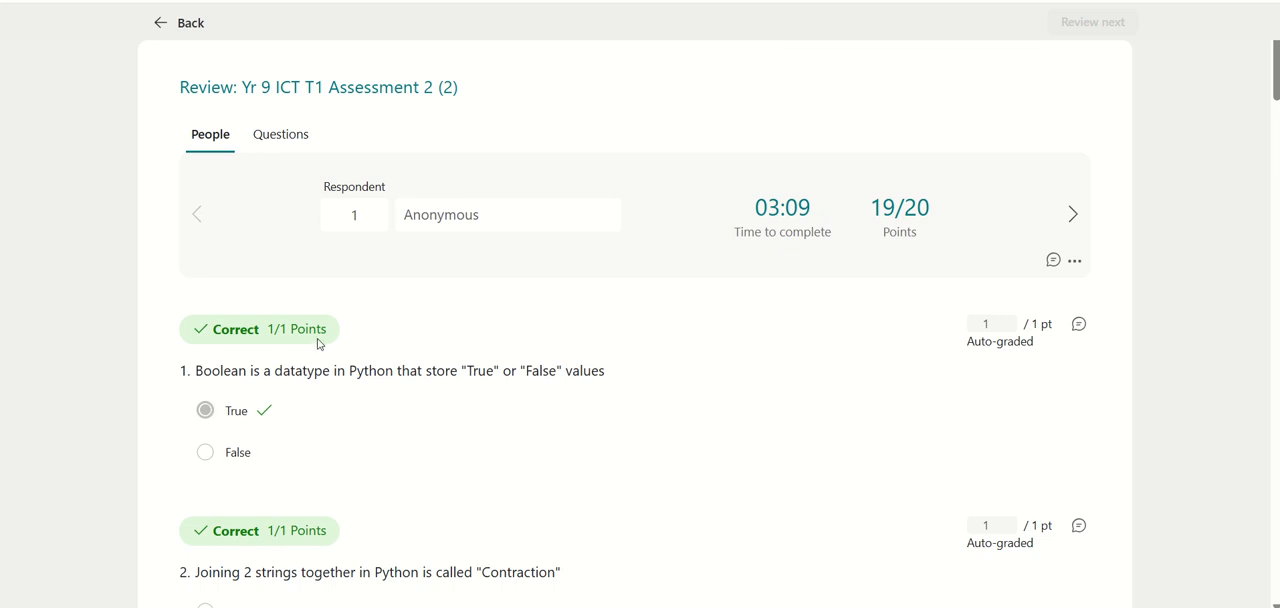
# Look through respondent 1's answers and set the points for question 6 to 0 out of 2
pyautogui.scroll(-3, 320, 405)
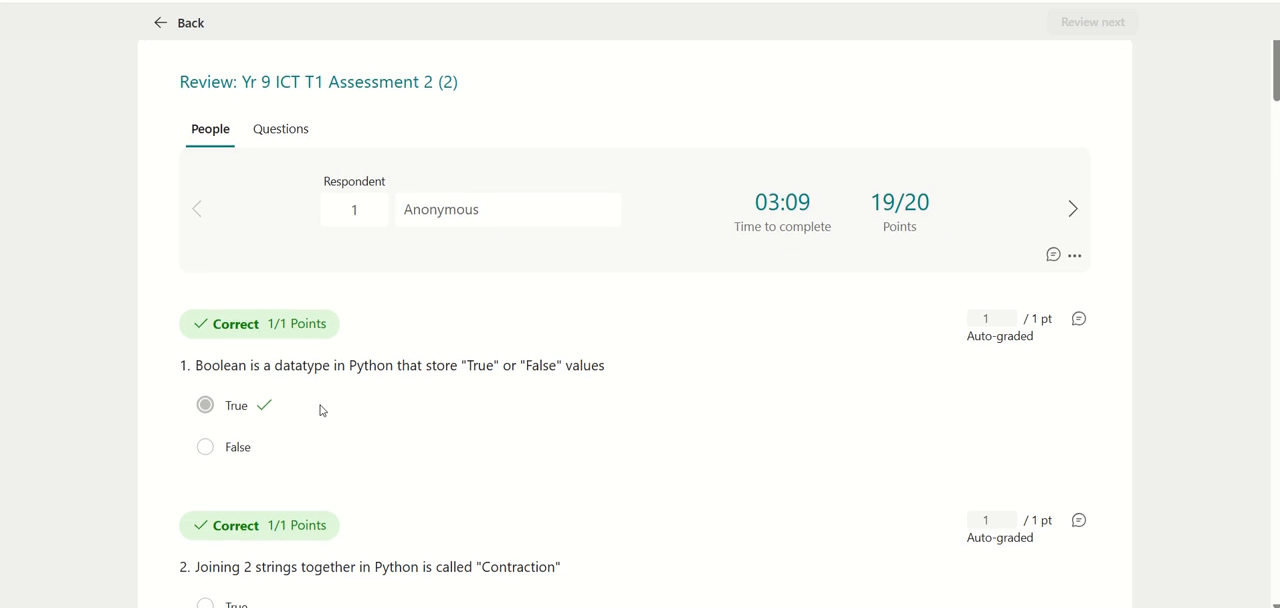
pyautogui.scroll(-3, 322, 381)
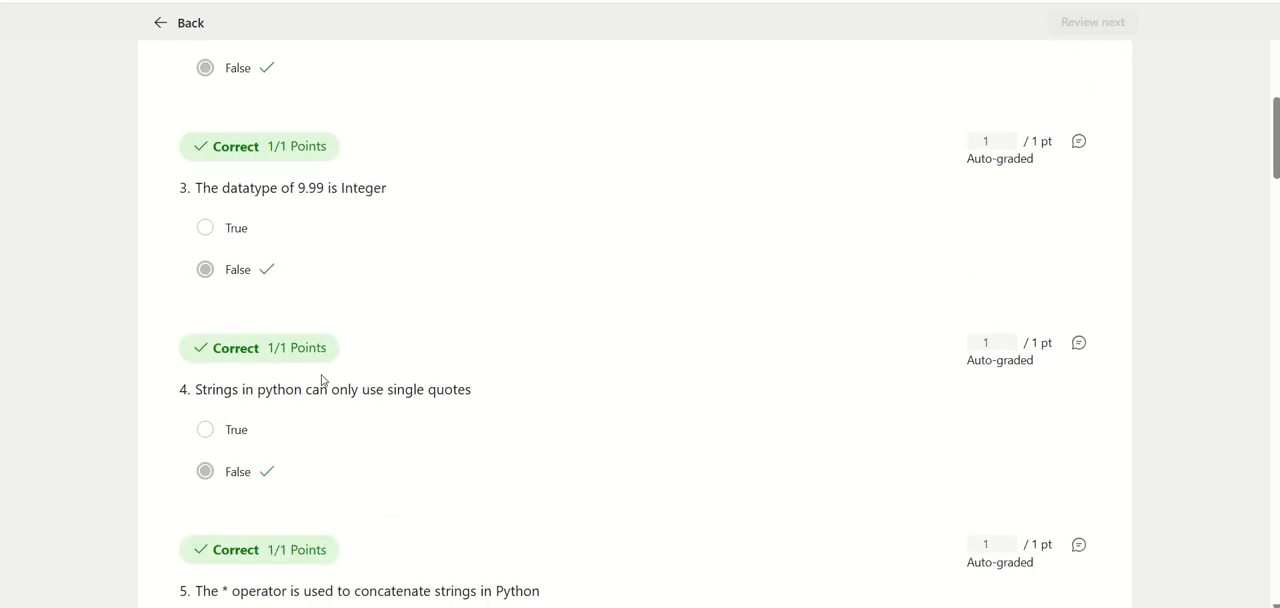
pyautogui.scroll(-2, 323, 377)
pyautogui.scroll(5, 321, 373)
pyautogui.scroll(3, 322, 374)
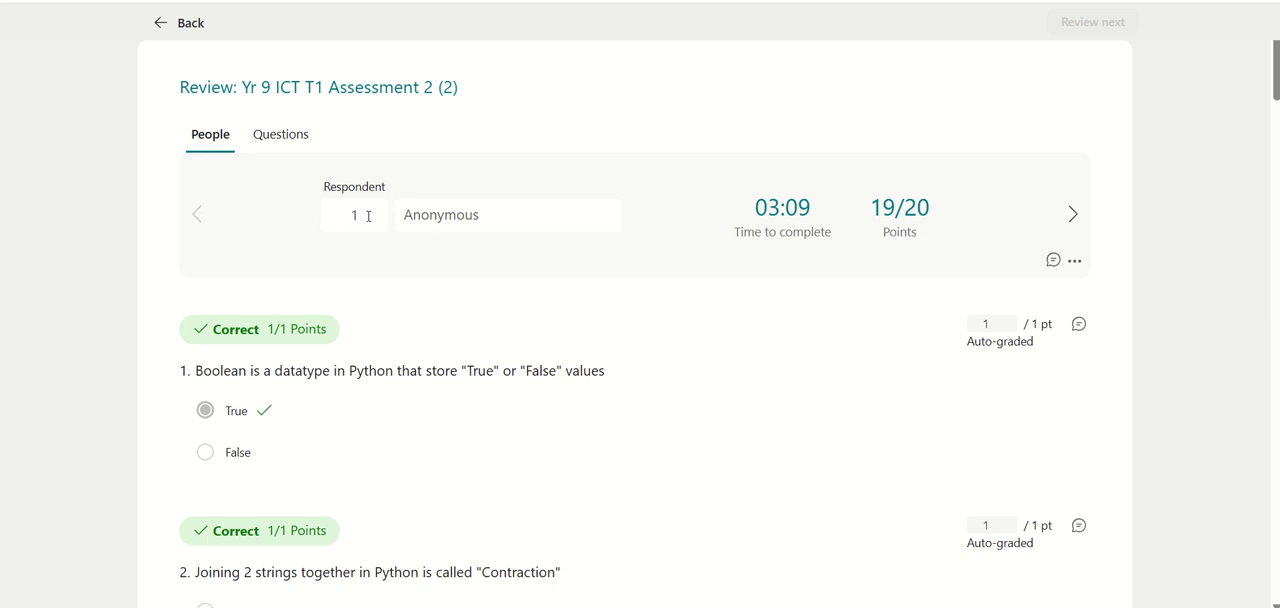
pyautogui.scroll(-3, 435, 487)
pyautogui.scroll(-9, 435, 487)
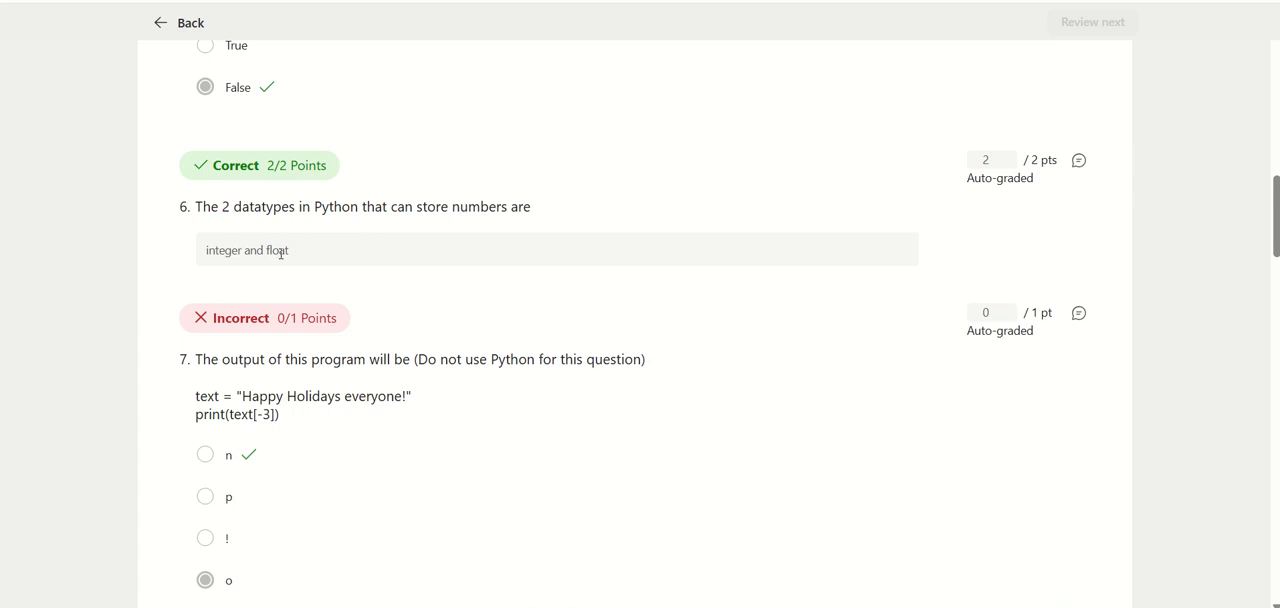
pyautogui.moveTo(975, 166); pyautogui.dragTo(1002, 162)
pyautogui.write('1')
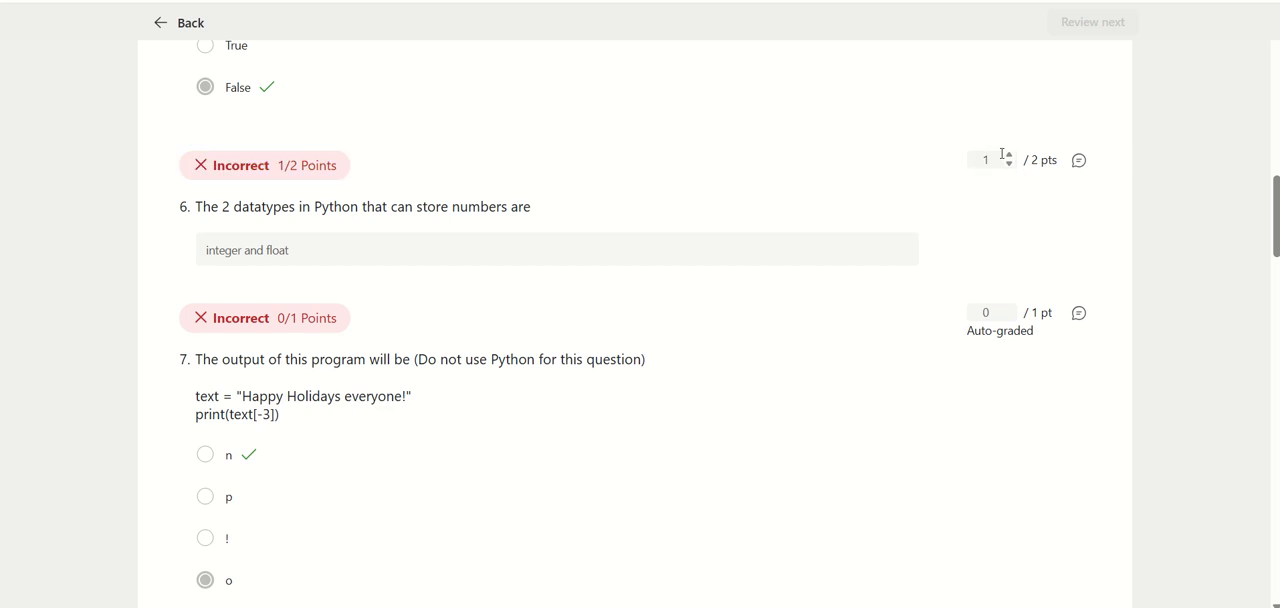
pyautogui.press('BackSpace')
pyautogui.write('0')
pyautogui.doubleClick(983, 160)
# Check respondent 1's total points after the grade change
pyautogui.scroll(-2, 1134, 262)
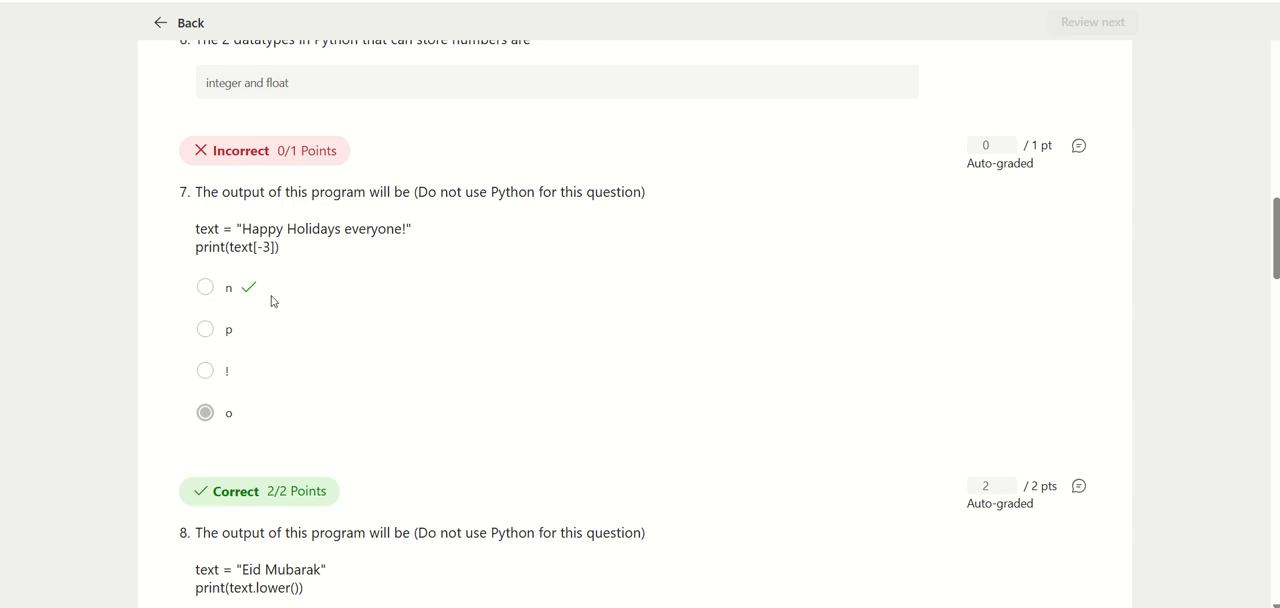
pyautogui.scroll(15, 381, 300)
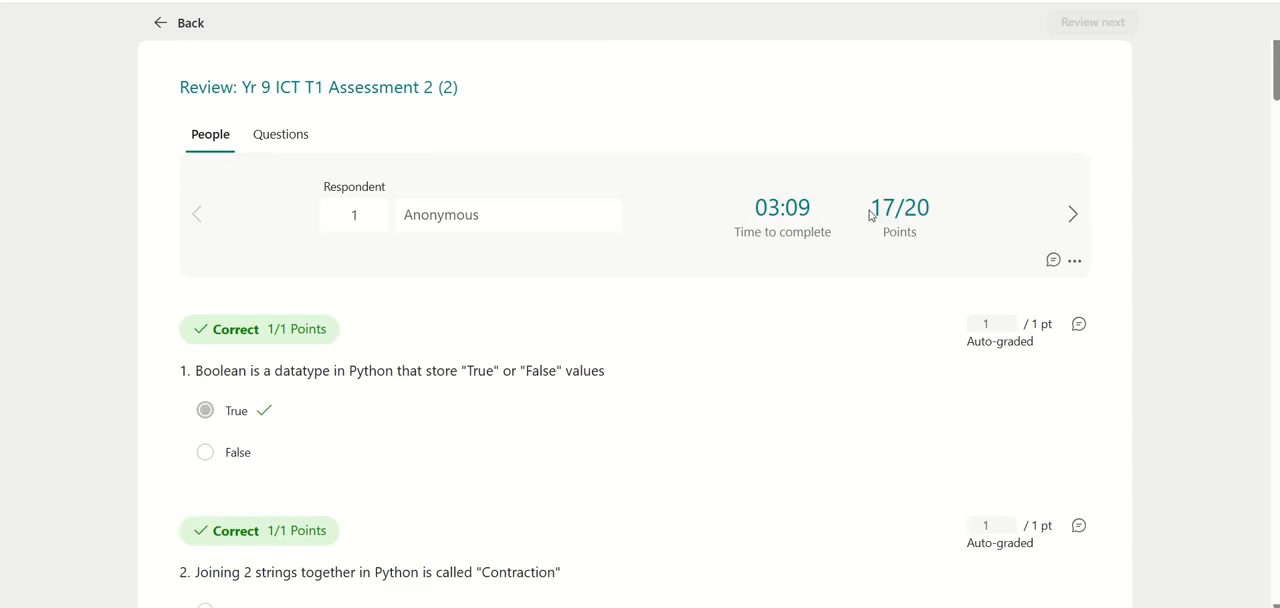
pyautogui.moveTo(871, 214); pyautogui.dragTo(937, 211)
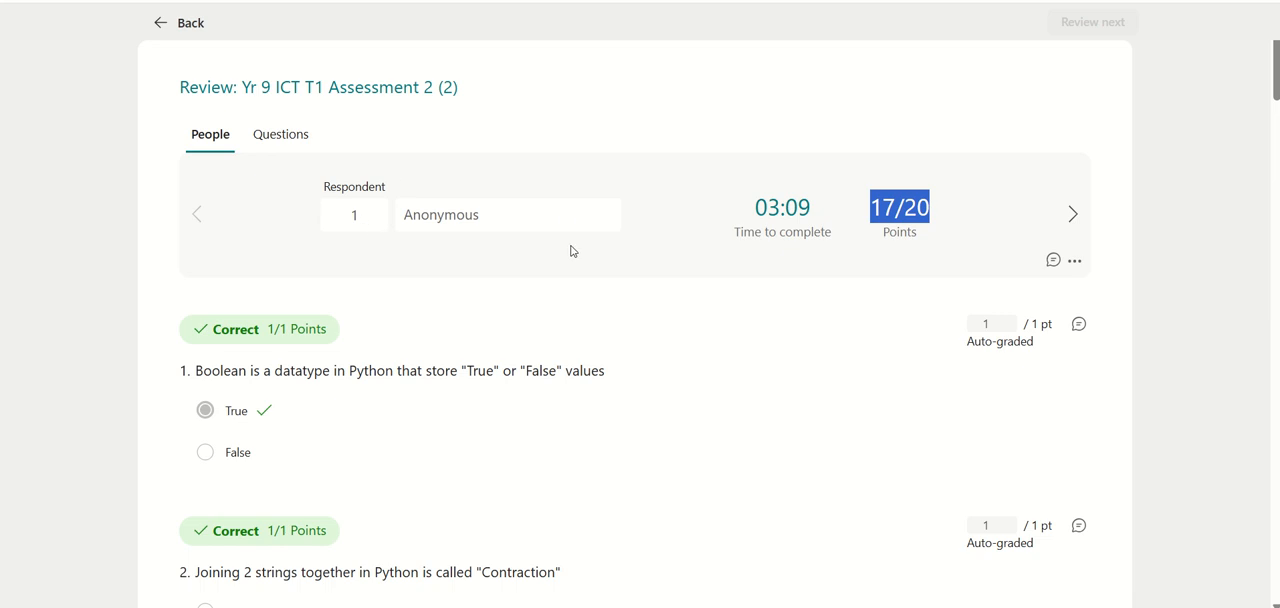
# Go to respondent 2 and set the points for question 6 to 1 out of 2
pyautogui.click(1074, 213)
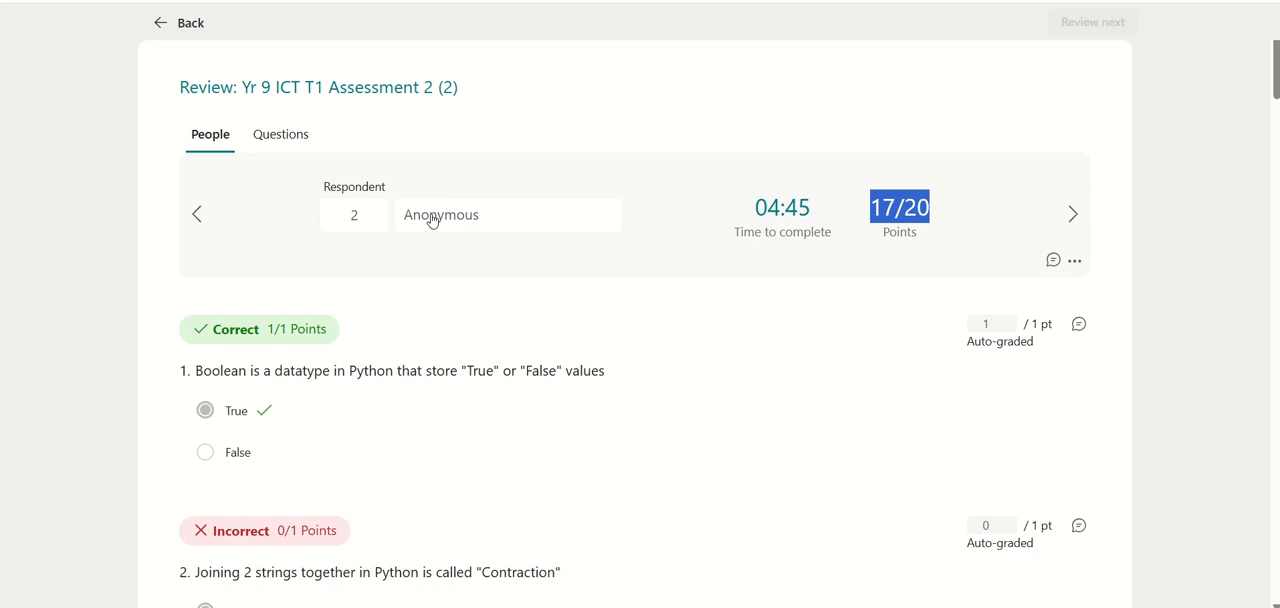
pyautogui.click(890, 233)
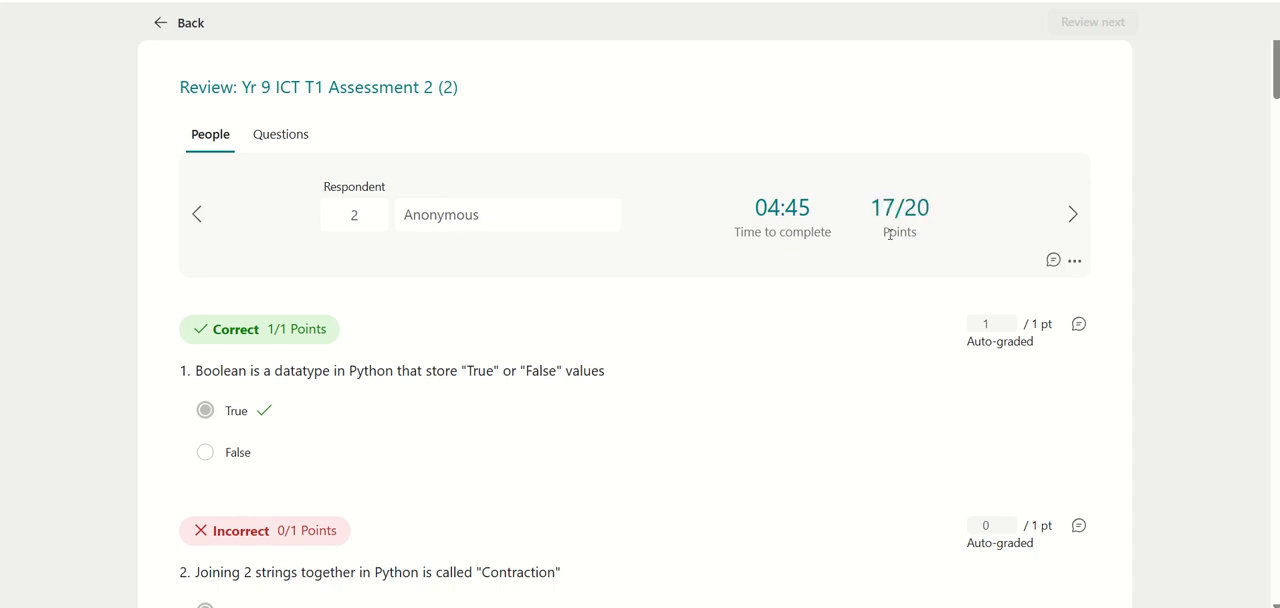
pyautogui.scroll(-15, 889, 205)
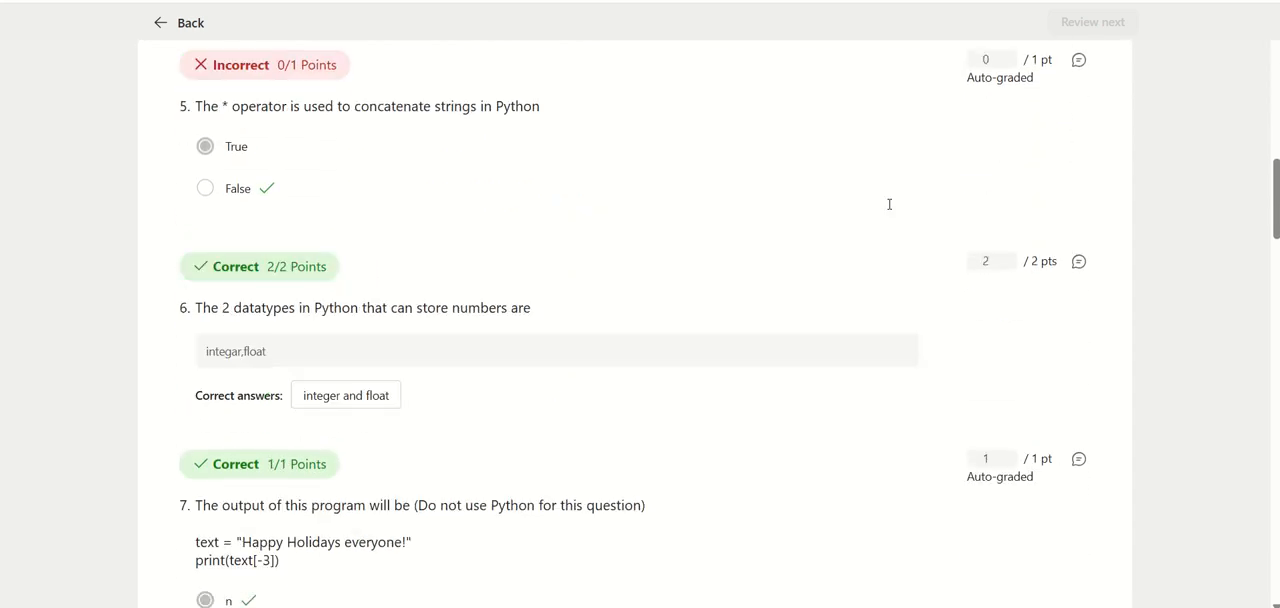
pyautogui.scroll(2, 889, 204)
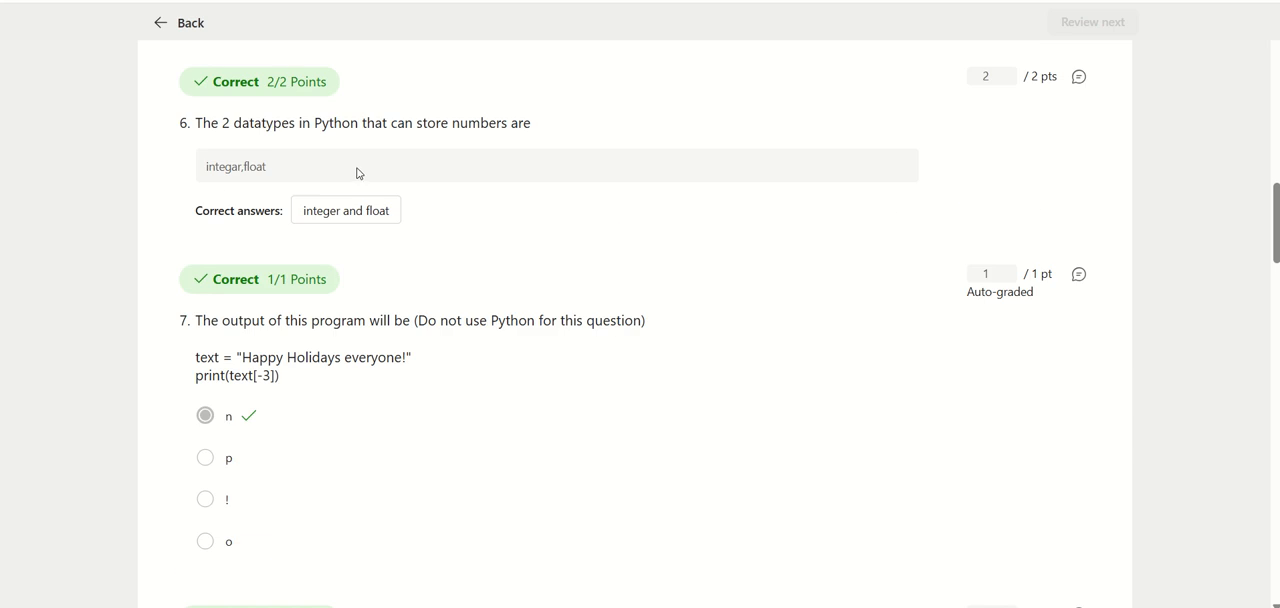
pyautogui.doubleClick(991, 79)
pyautogui.write('1')
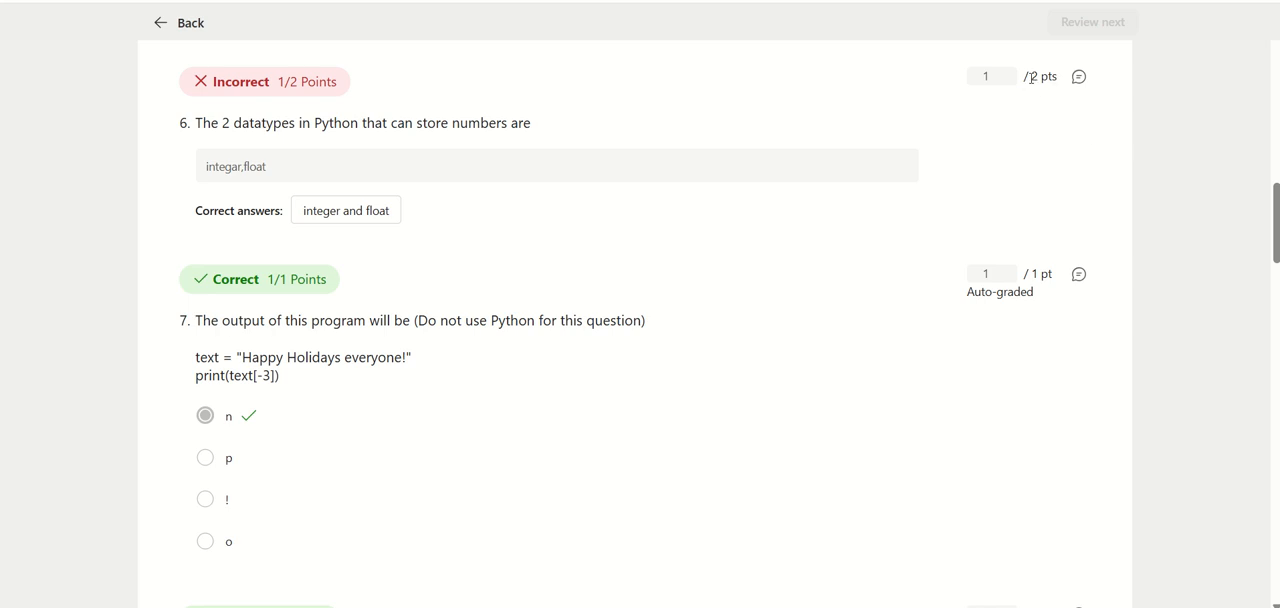
# Check respondent 2's total points after regrading question 6
pyautogui.scroll(10, 1097, 183)
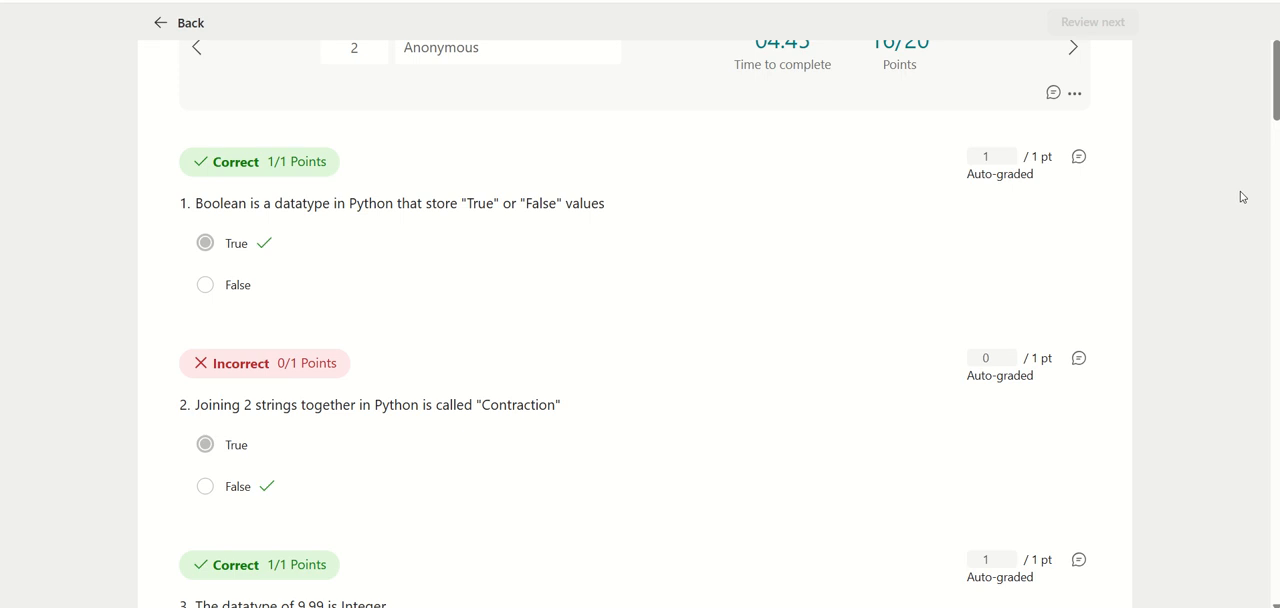
pyautogui.scroll(2, 1242, 197)
pyautogui.moveTo(870, 207); pyautogui.dragTo(954, 210)
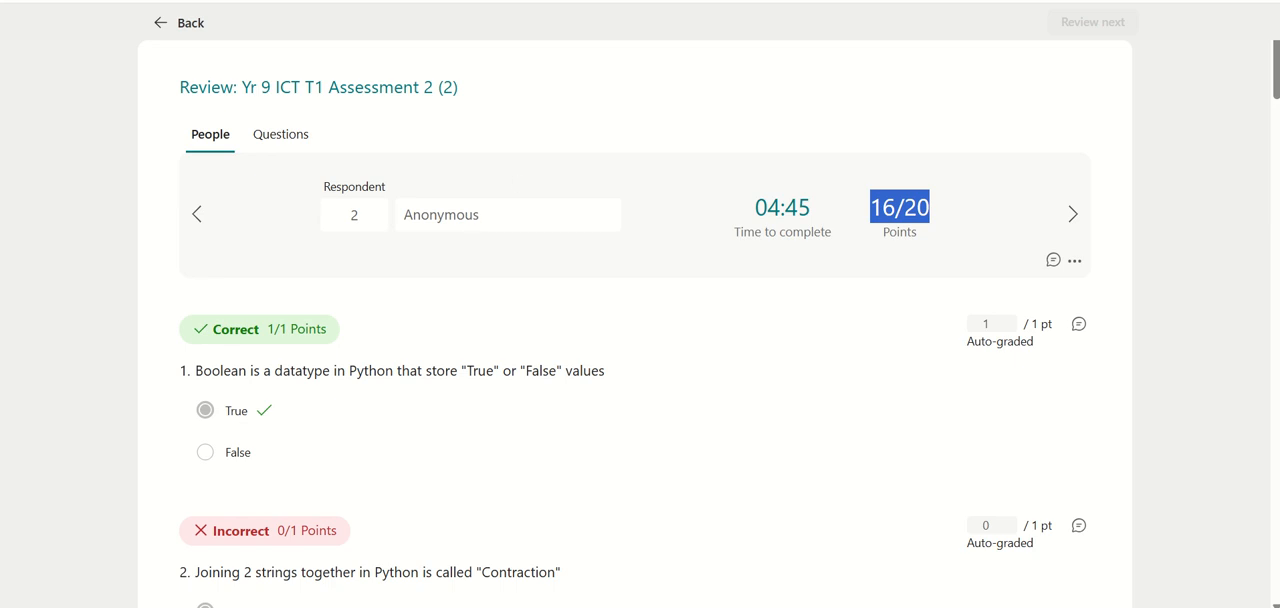
pyautogui.moveTo(641, 2)
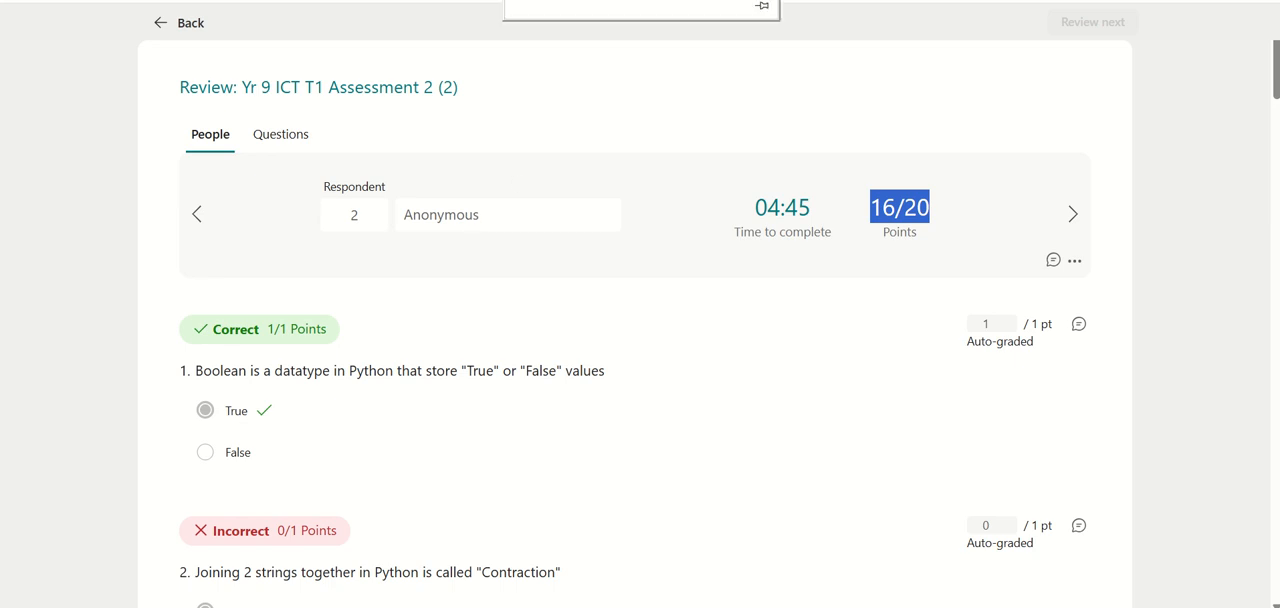